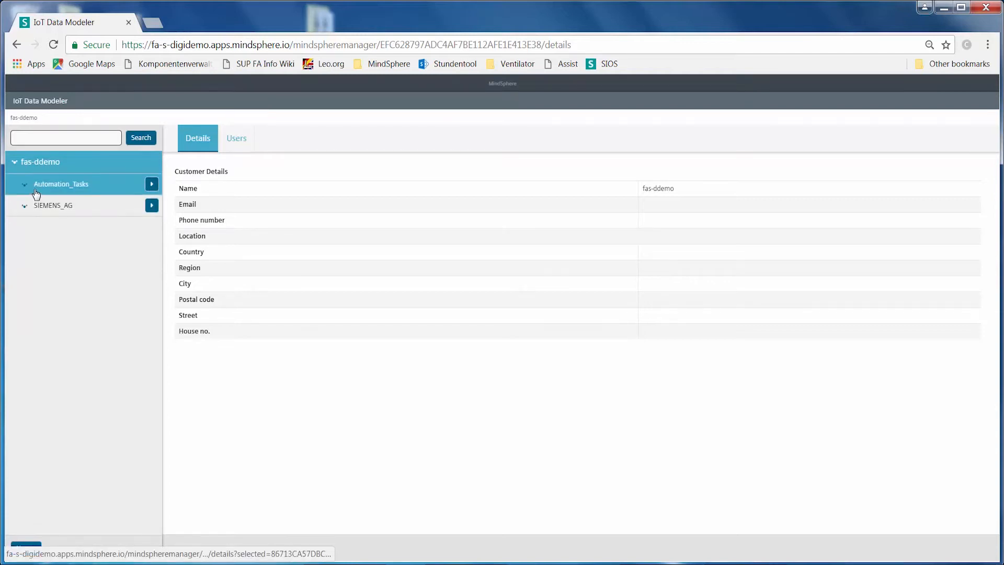
Step: Start a new asset under Automation_Tasks, naming it Automation_Task_Video with the description Demo
click(152, 205)
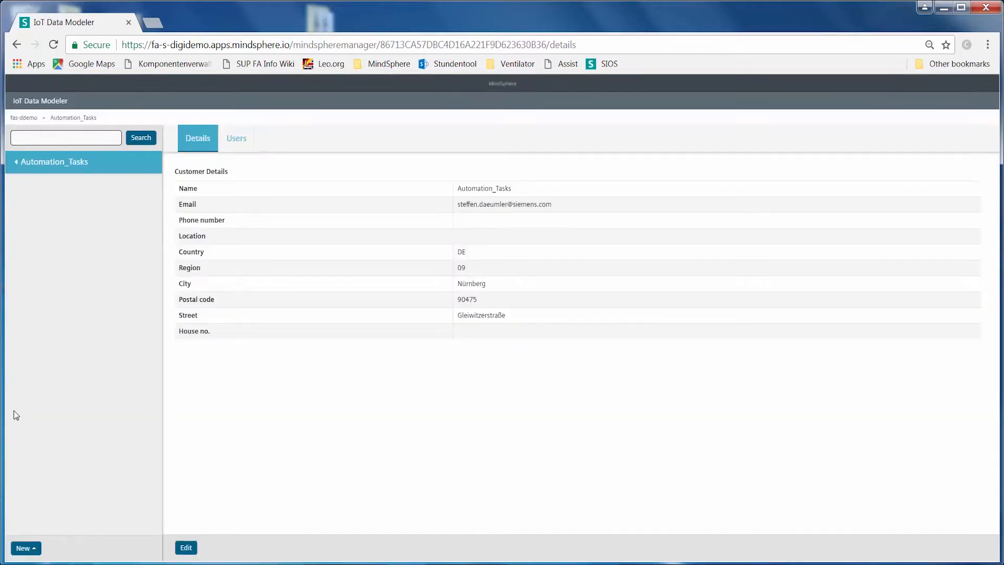
click(35, 549)
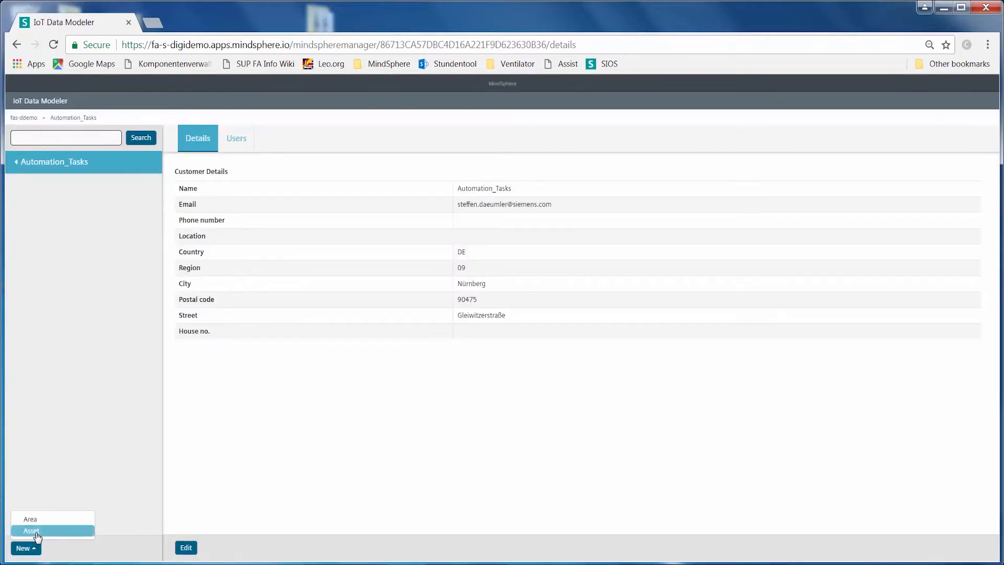
click(40, 532)
click(207, 169)
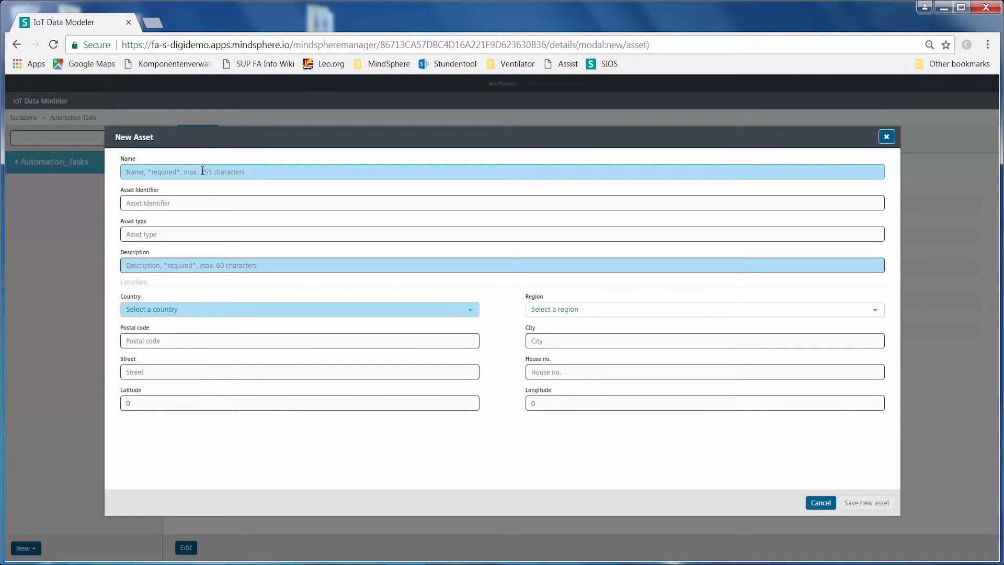
text(Automation_Task_Video)
click(194, 268)
text(Demo)
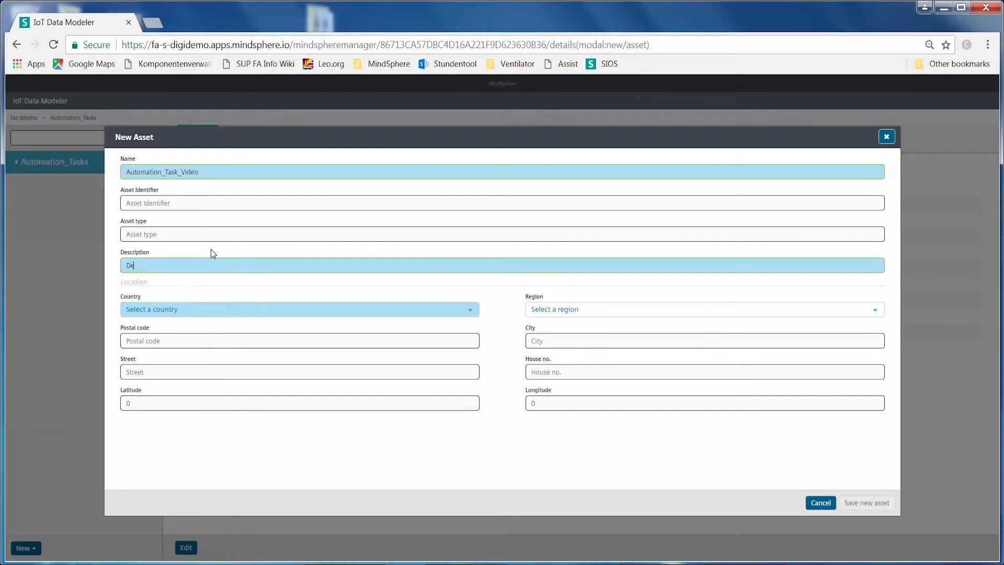
Step: Set the new asset's country to Germany and save the asset
click(183, 310)
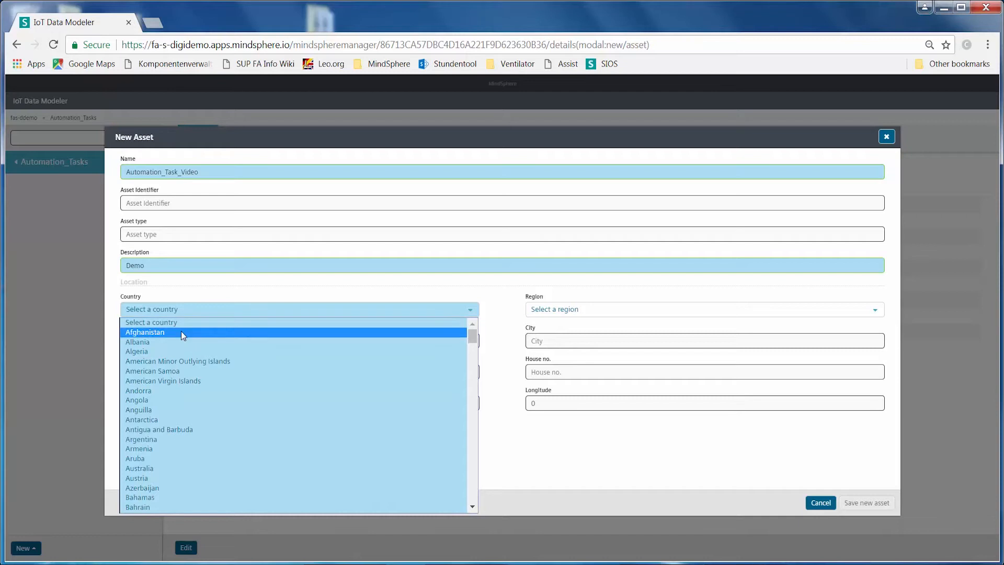
text(ger)
click(185, 510)
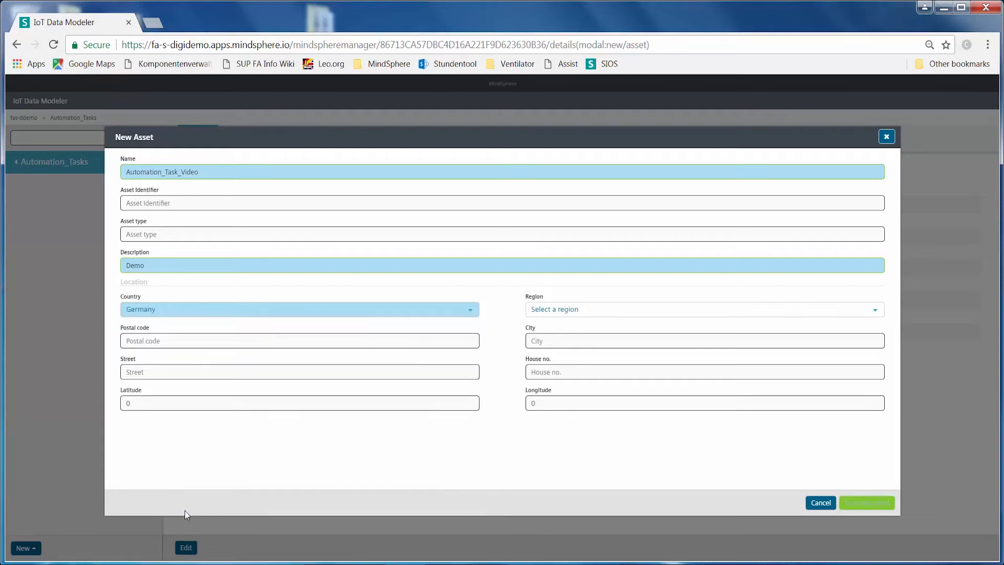
click(857, 504)
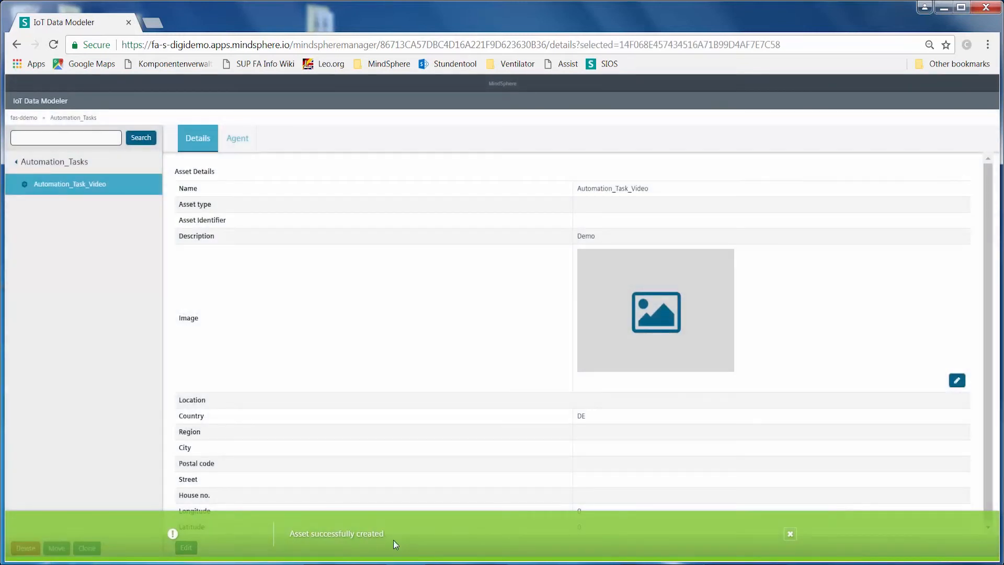
click(790, 533)
Step: Assign a MindConnect FB 1500 agent to the Automation_Task_Video asset and save it with an MSU limit of 10000
click(237, 138)
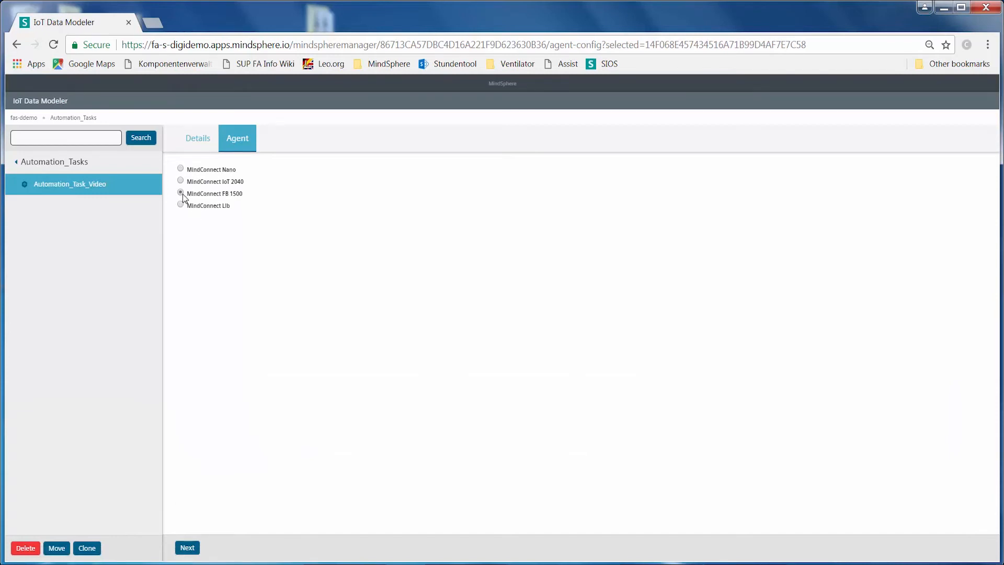
click(188, 549)
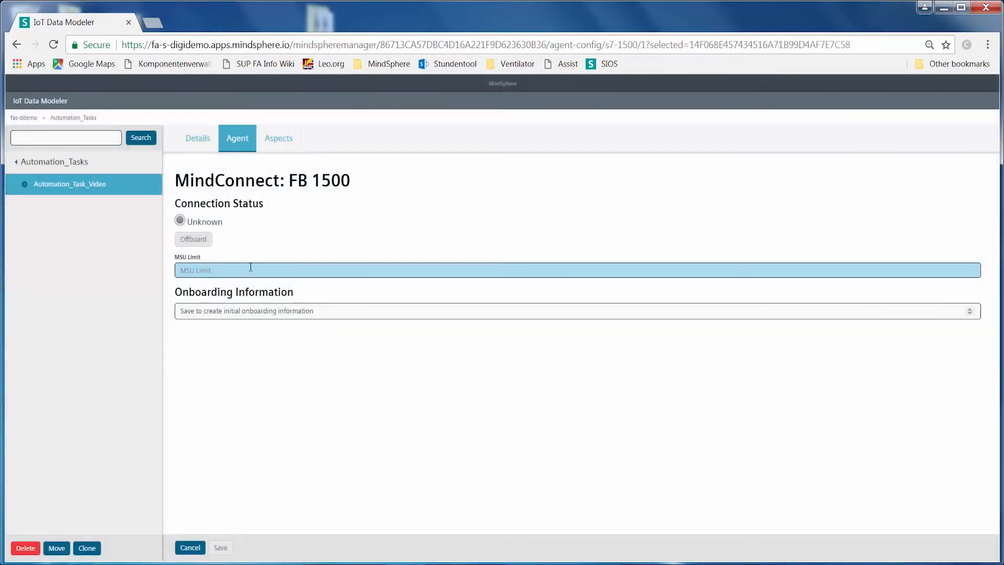
click(251, 271)
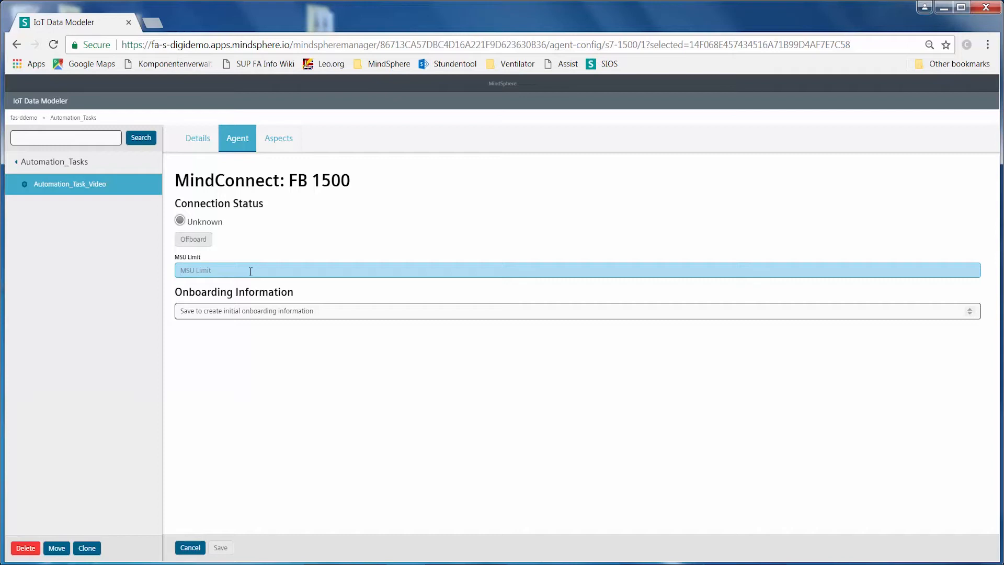
text(10000)
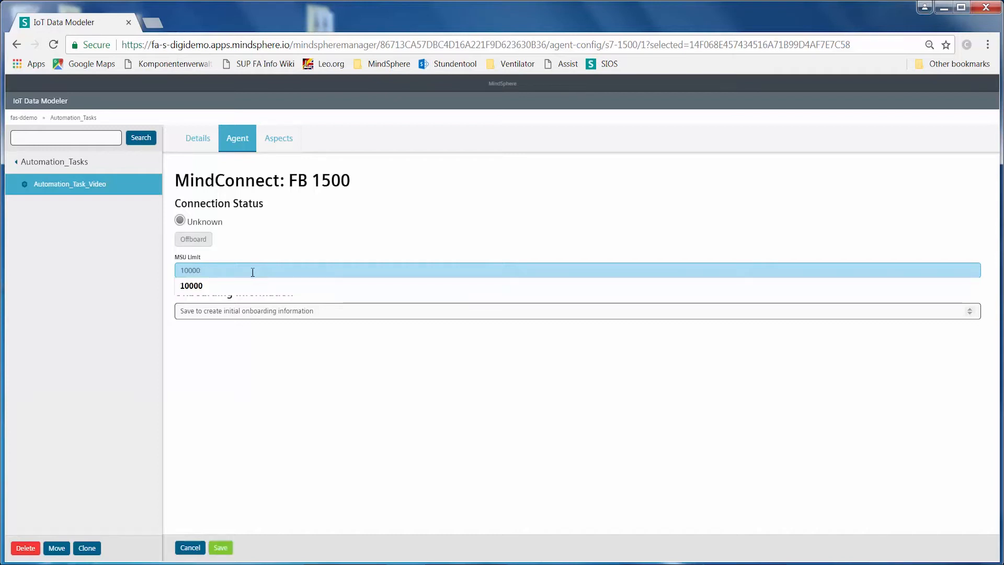
click(256, 287)
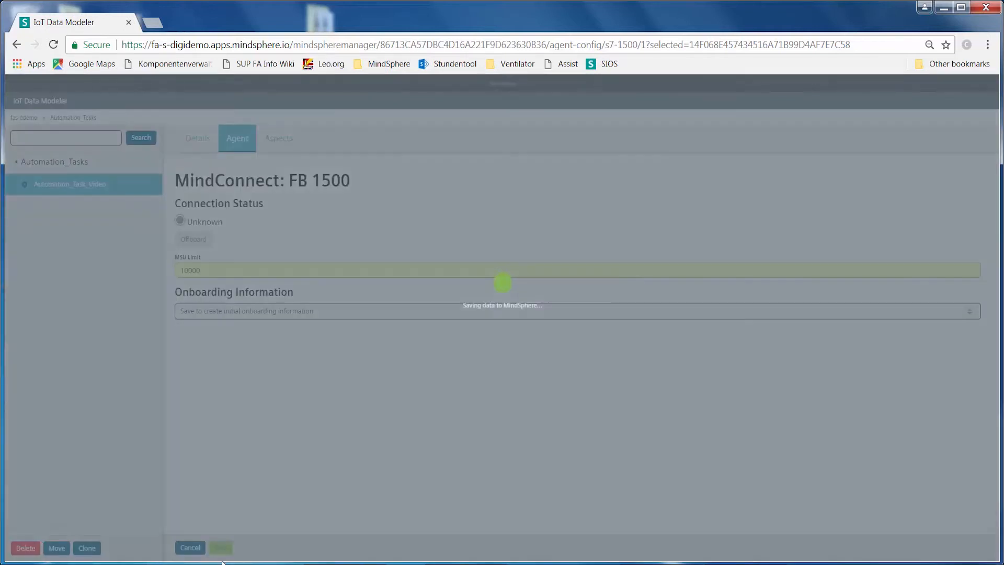
click(220, 547)
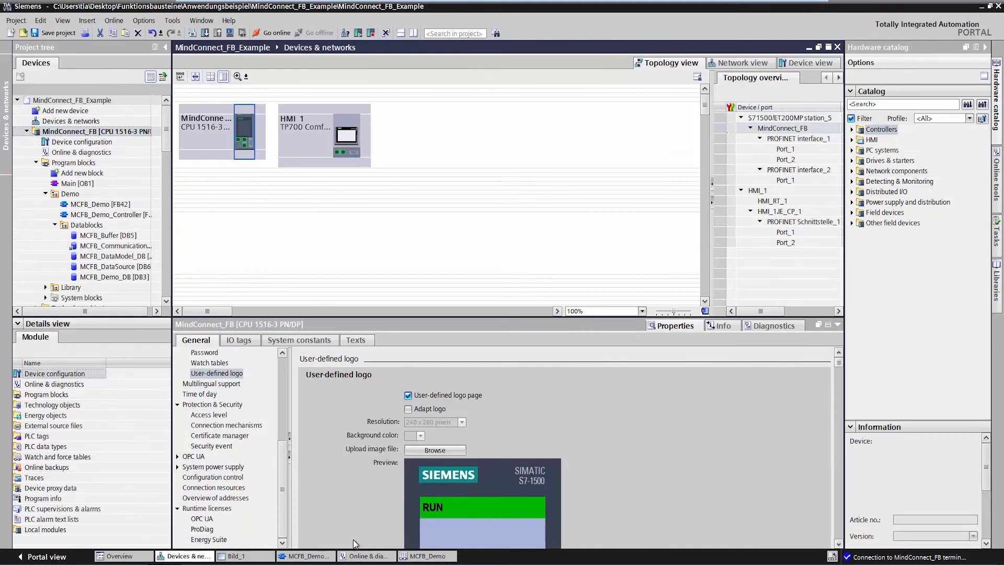
Step: Switch to TIA Portal and examine the Ethernet addresses of PROFINET interface [X1] on the MindConnect_FB CPU
drag(281, 494, 278, 387)
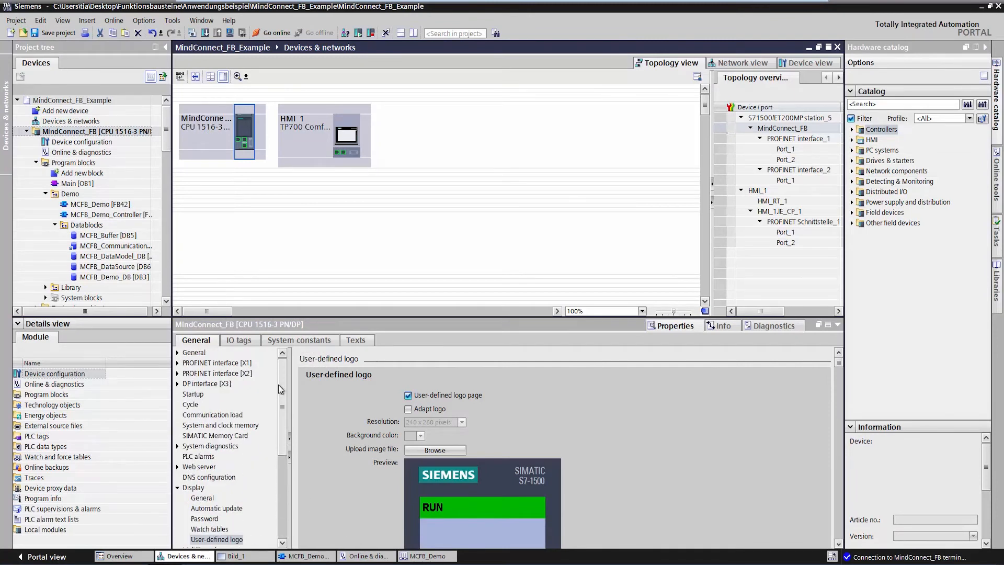
click(177, 363)
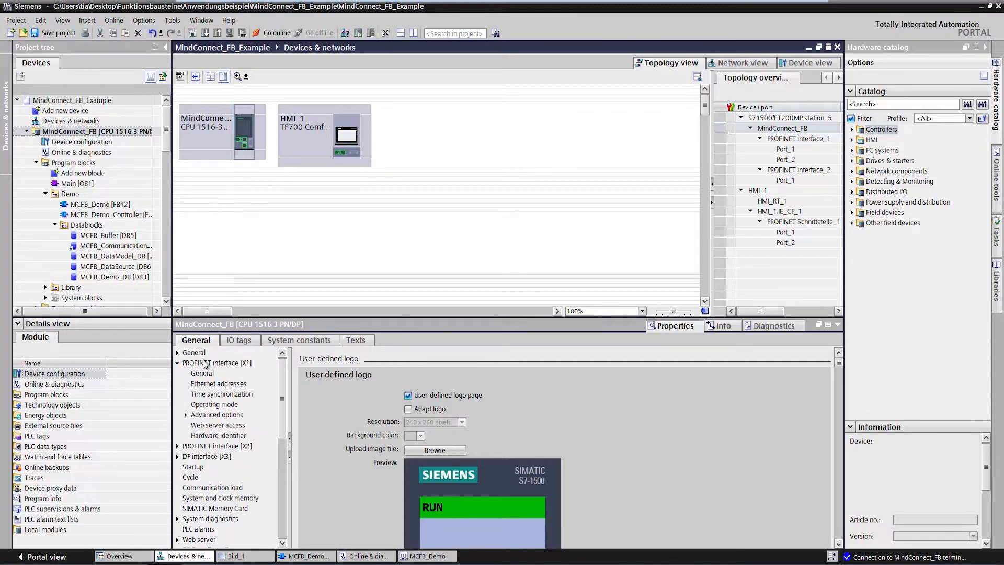
click(218, 383)
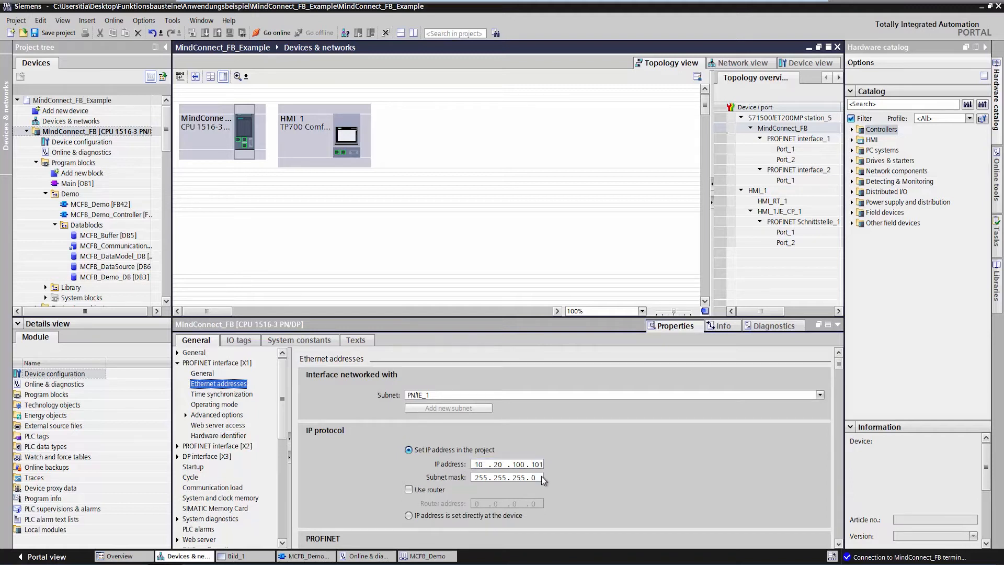
Step: Examine the CPU's Ethernet addresses for PROFINET interface [X2] and its DNS server configuration
drag(282, 401, 283, 422)
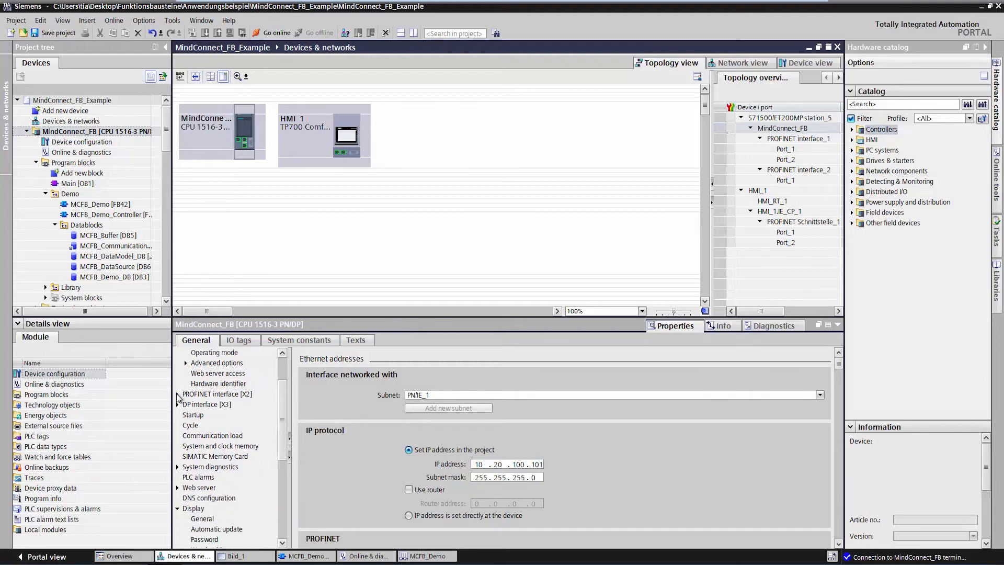
click(178, 396)
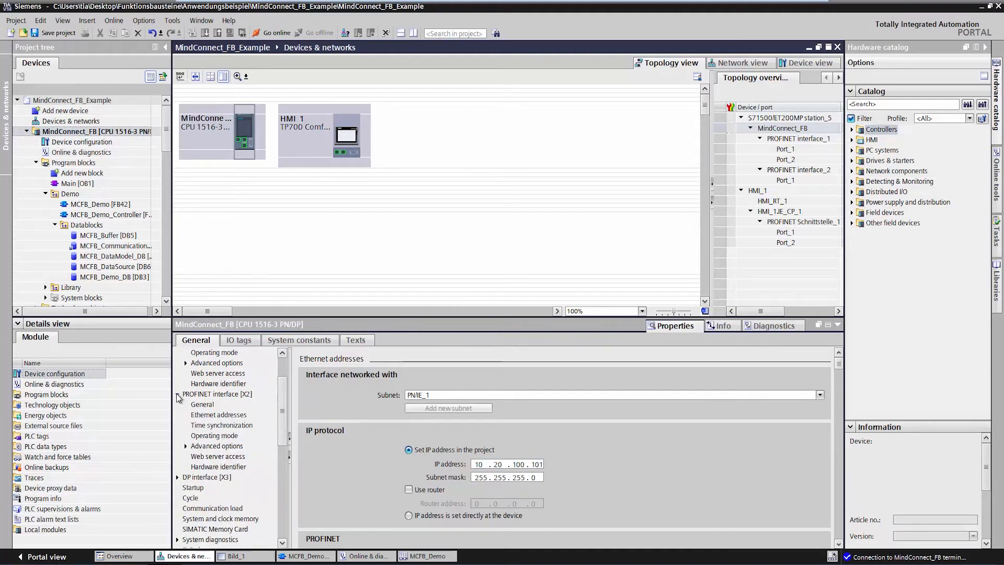
click(214, 415)
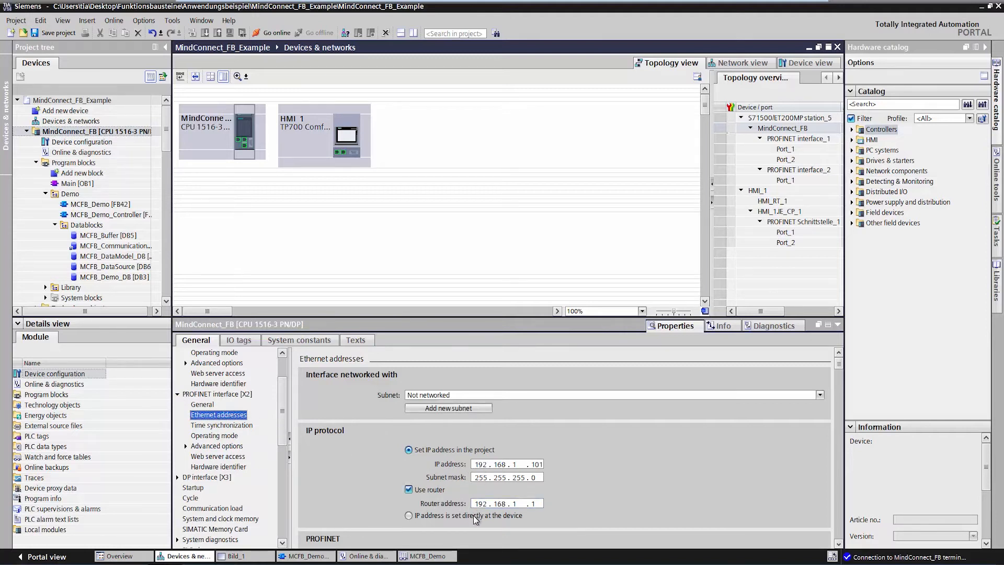
drag(283, 421, 282, 451)
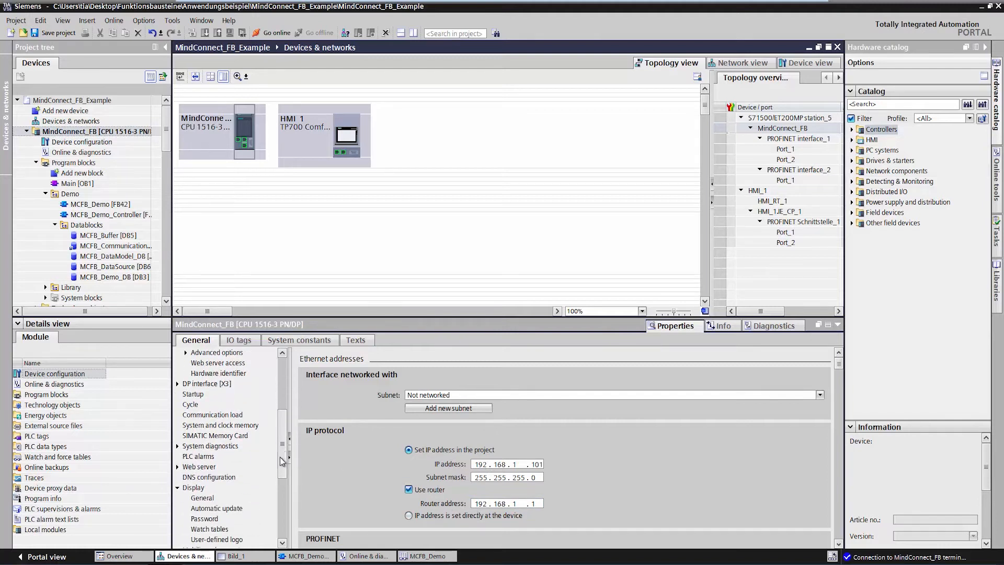
click(231, 478)
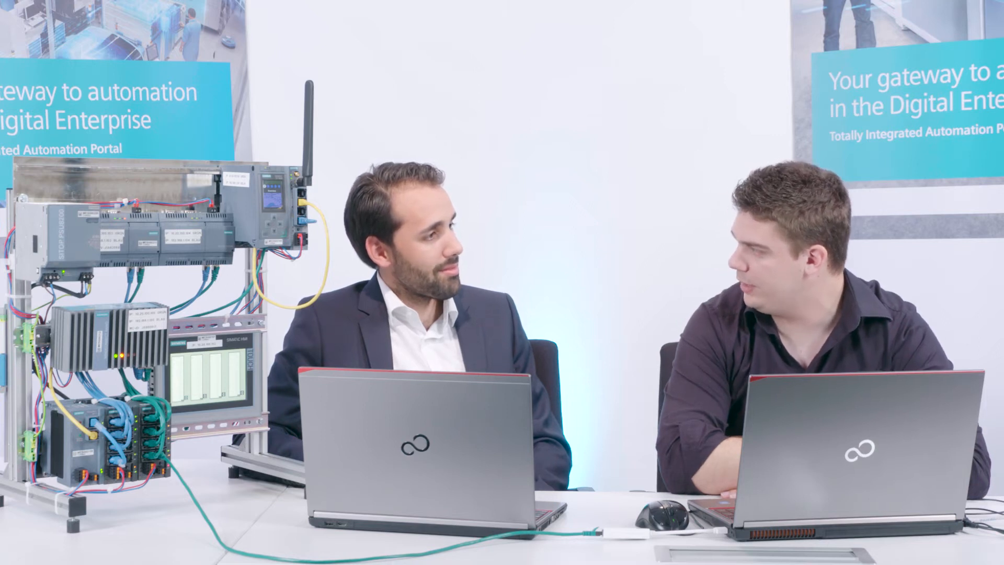
Step: Log in to the project's global security settings with the user name and password
scroll(150, 236, down, 5)
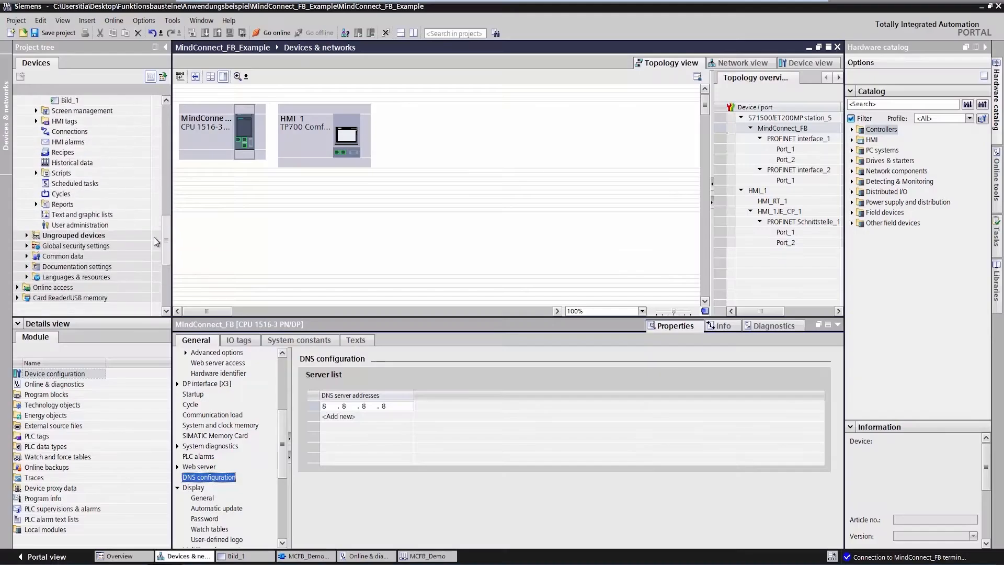
click(26, 163)
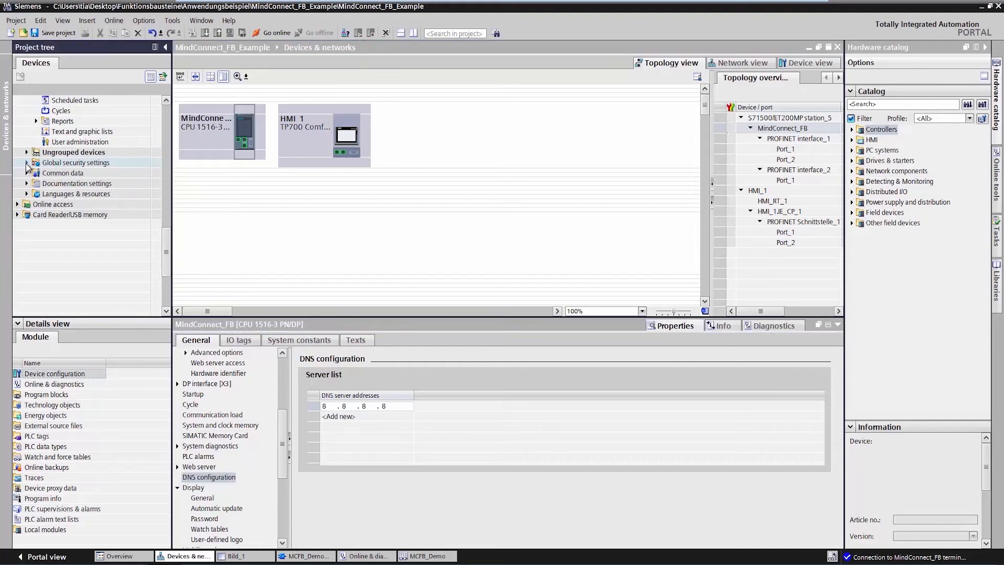
click(62, 173)
double_click(62, 174)
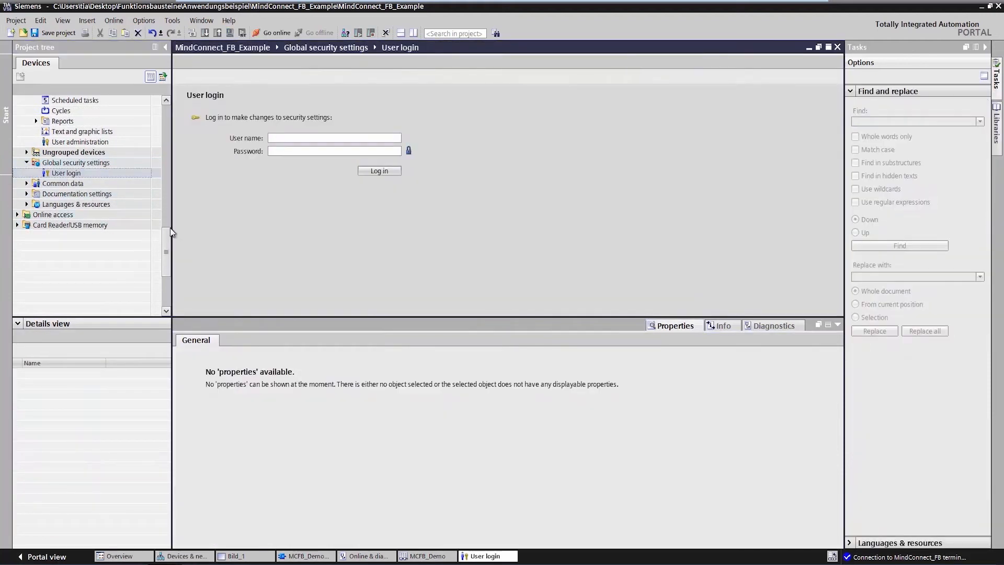
click(284, 139)
text(Username)
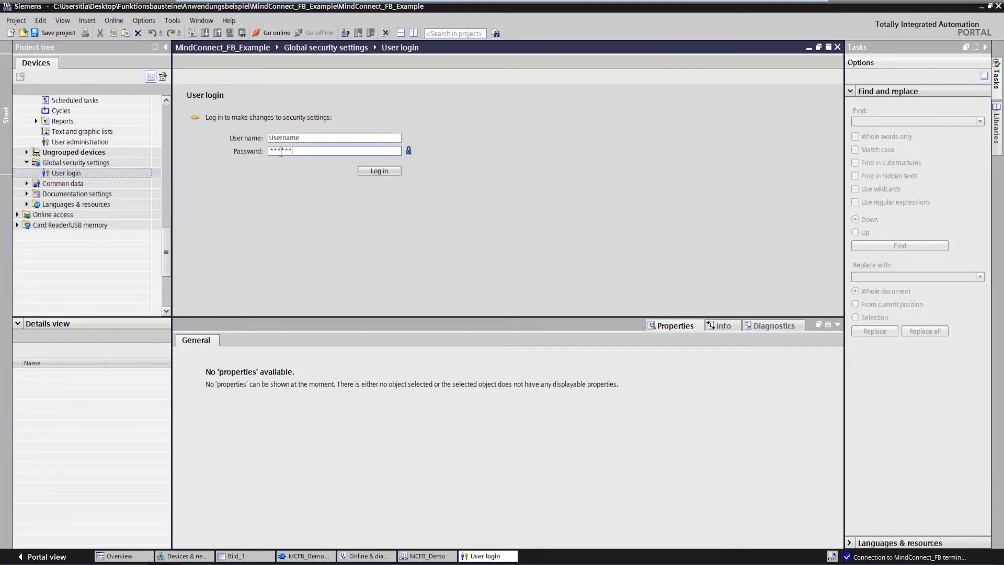
click(373, 172)
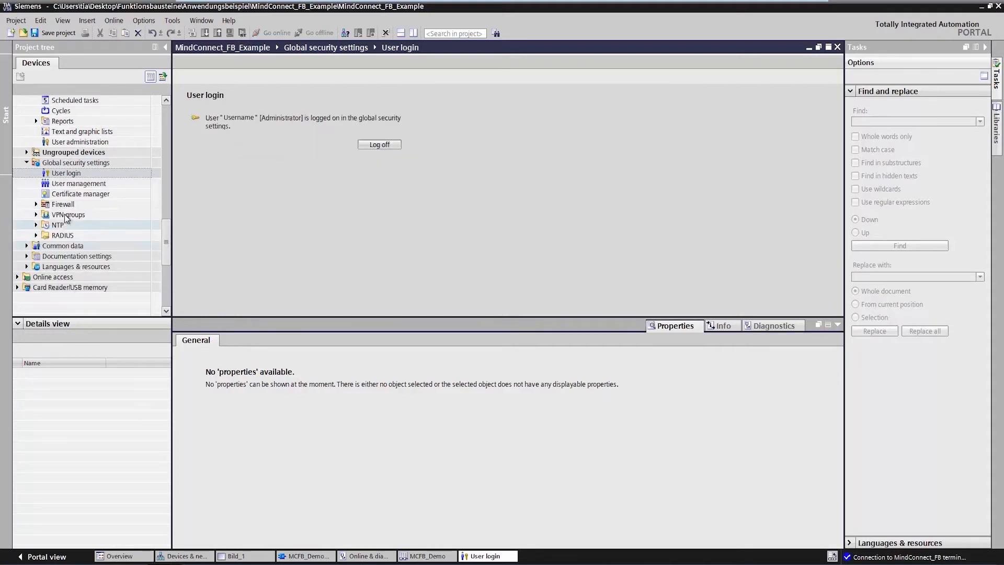
Step: Examine the Symantec and VeriSign entries among the certificate manager's trusted certificates and root certification authorities
double_click(79, 194)
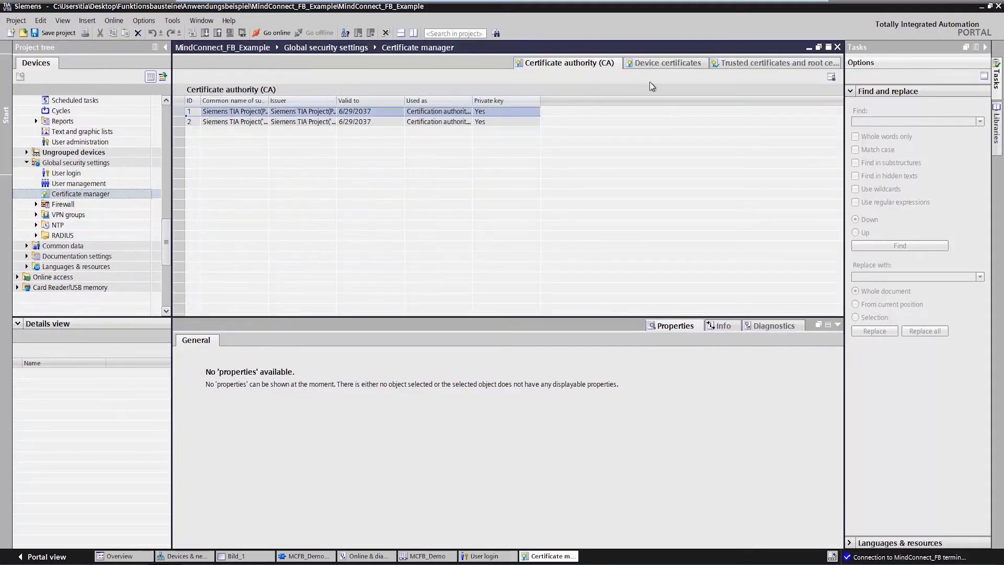
click(742, 62)
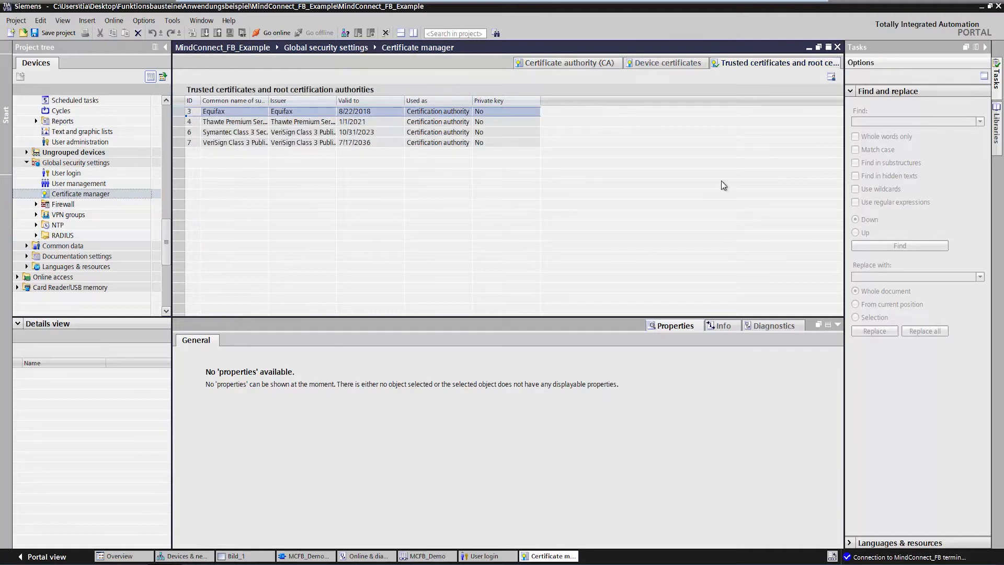
click(233, 132)
click(236, 143)
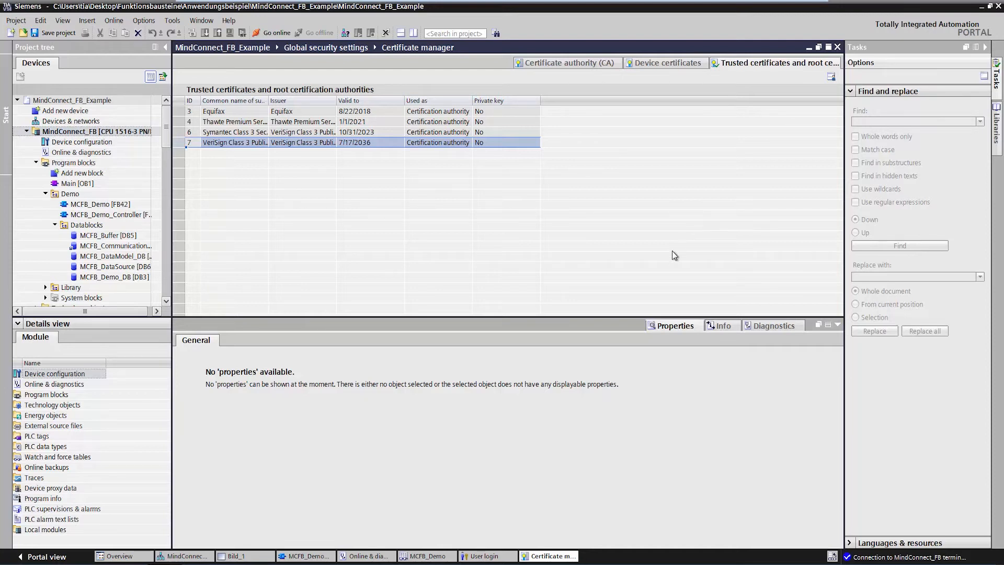
Step: Examine the certificates assigned to the MindConnect_FB CPU in its Protection & Security properties
click(179, 557)
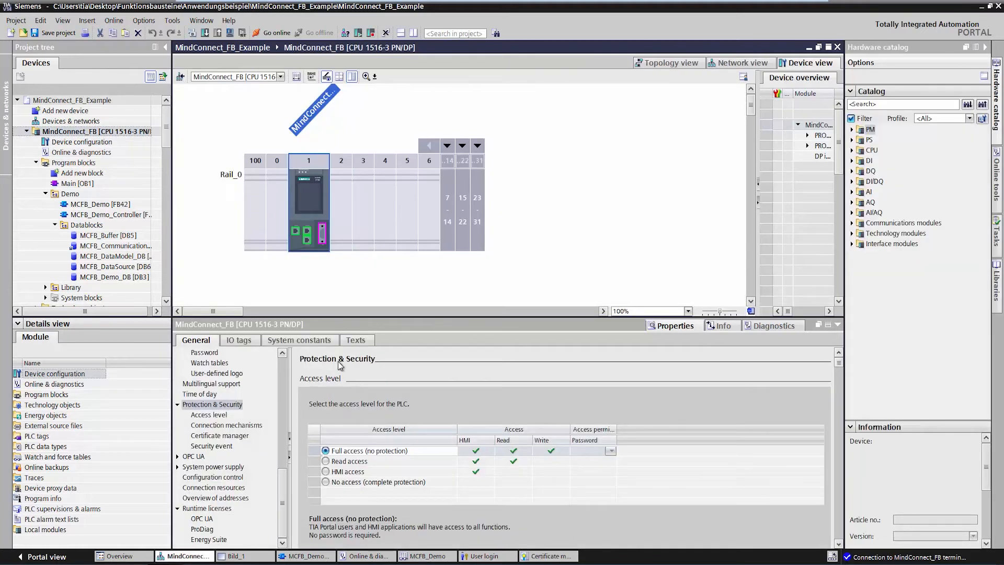
scroll(837, 376, down, 1)
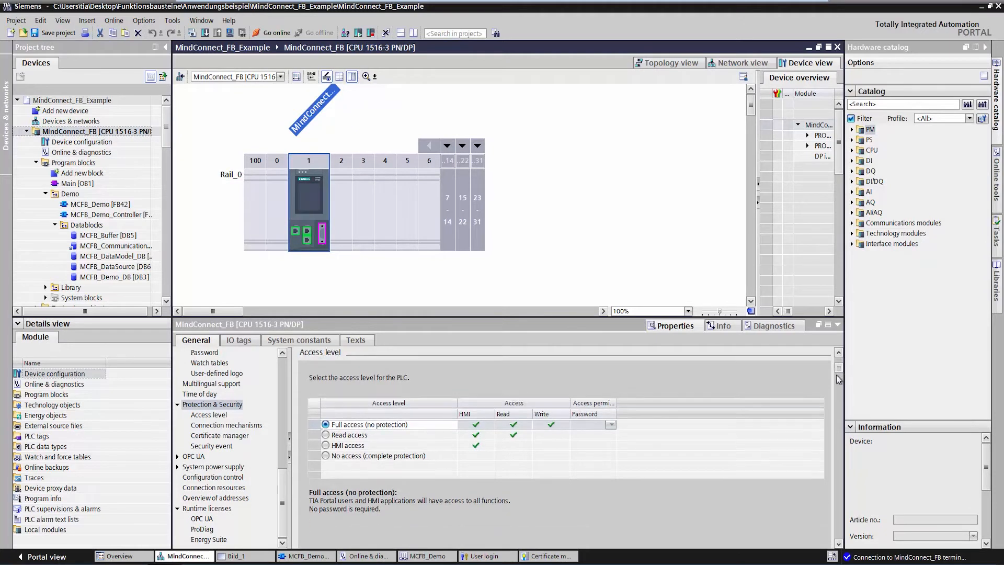
scroll(829, 396, down, 20)
scroll(814, 471, down, 5)
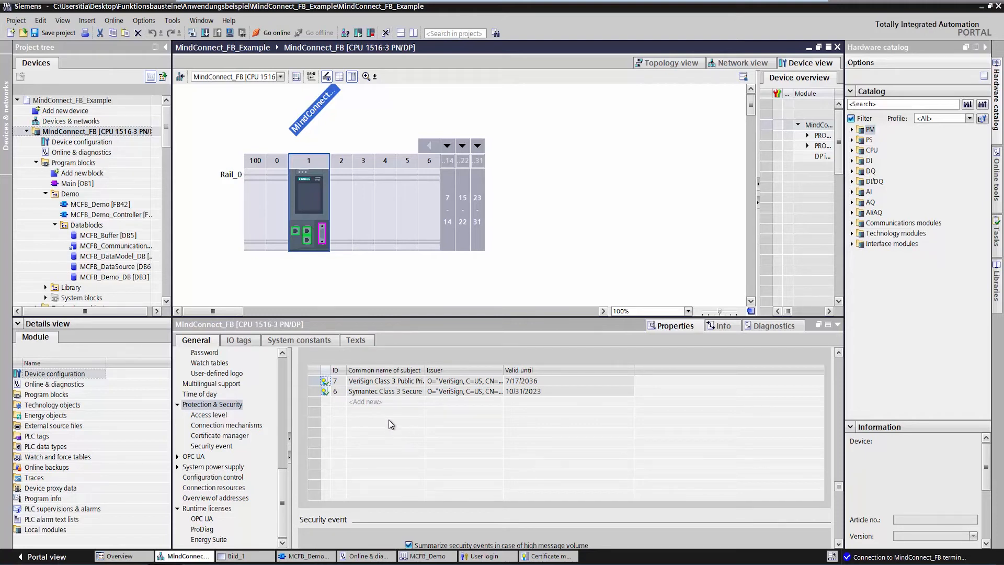
Step: Open the MCFB_Demo [FB42] block and show its interface to examine the communication configuration parameters
double_click(94, 204)
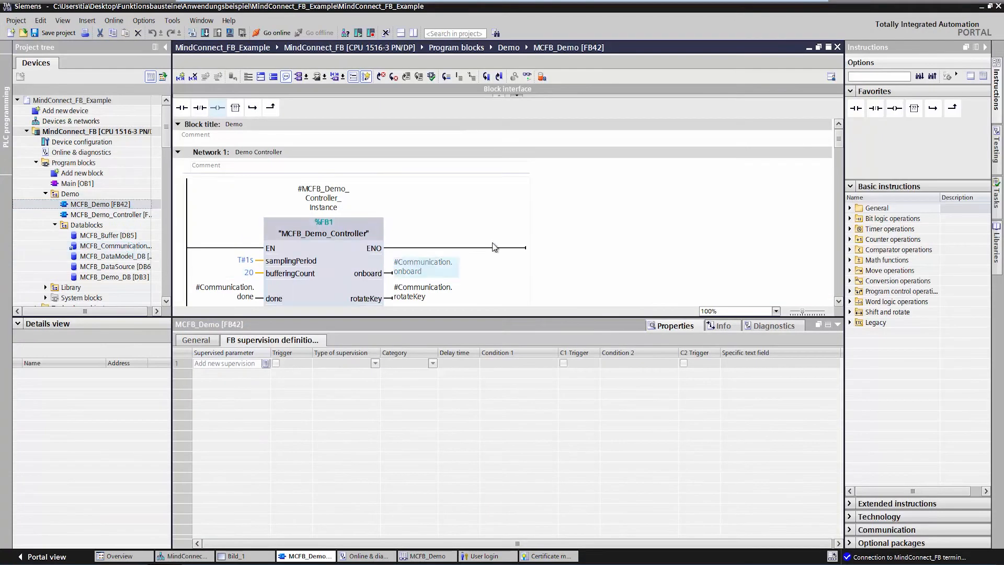
click(520, 96)
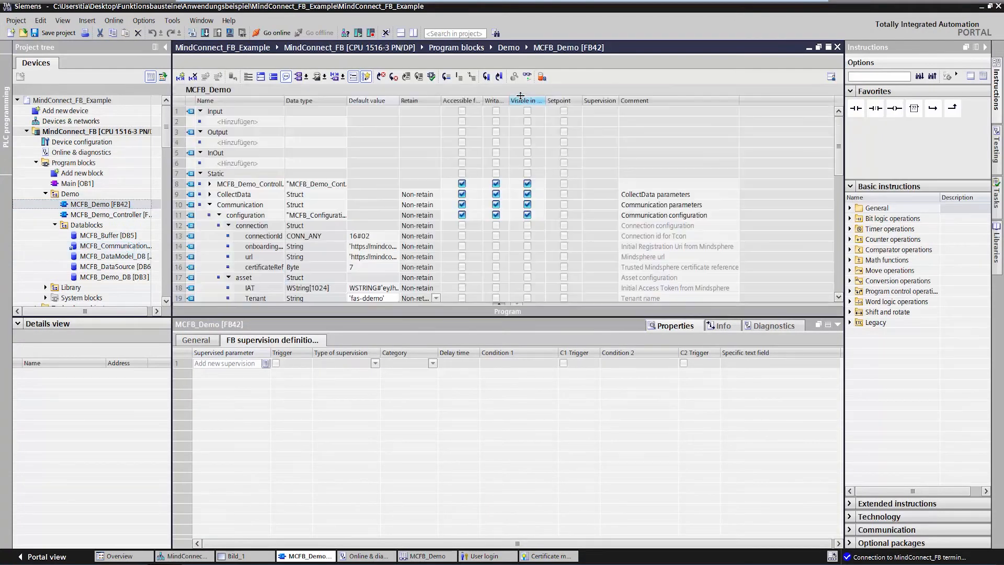
click(386, 202)
scroll(770, 164, down, 2)
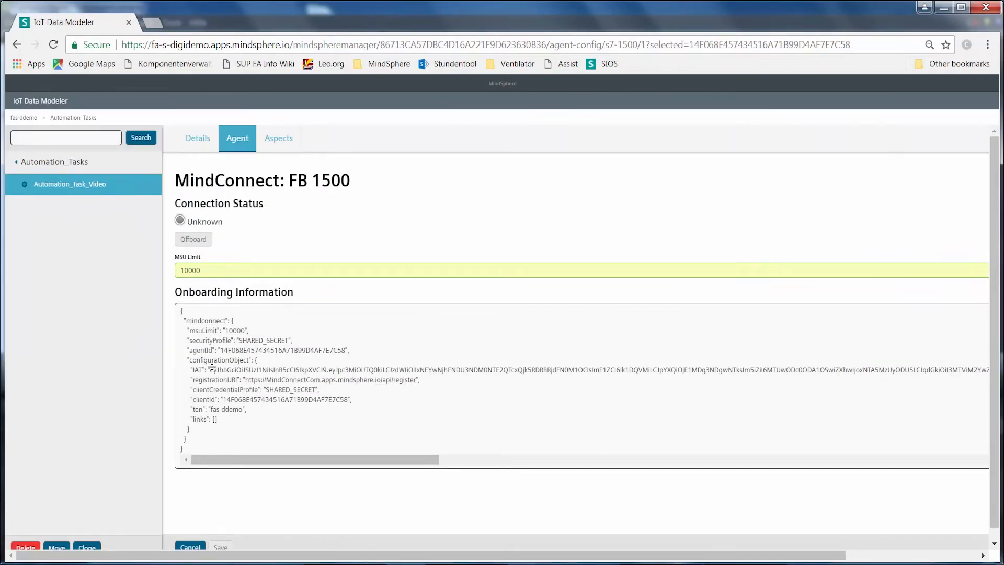
Step: Copy the Initial Access Token from the agent's onboarding information and enter it in TIA Portal as the IAT default value, prefixed with WSTRING#'
drag(212, 368, 949, 370)
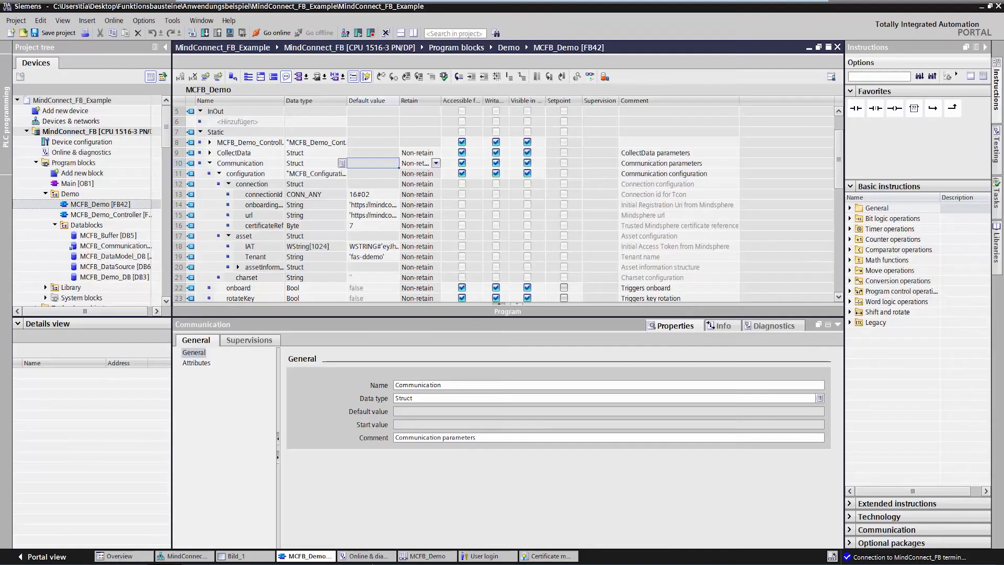
click(368, 247)
double_click(369, 247)
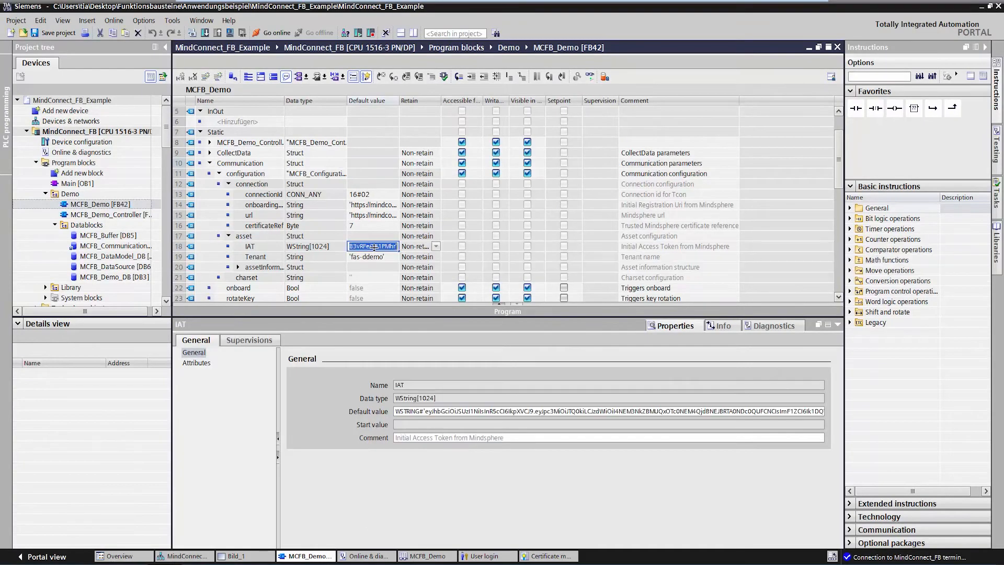
text(WSTRING#)
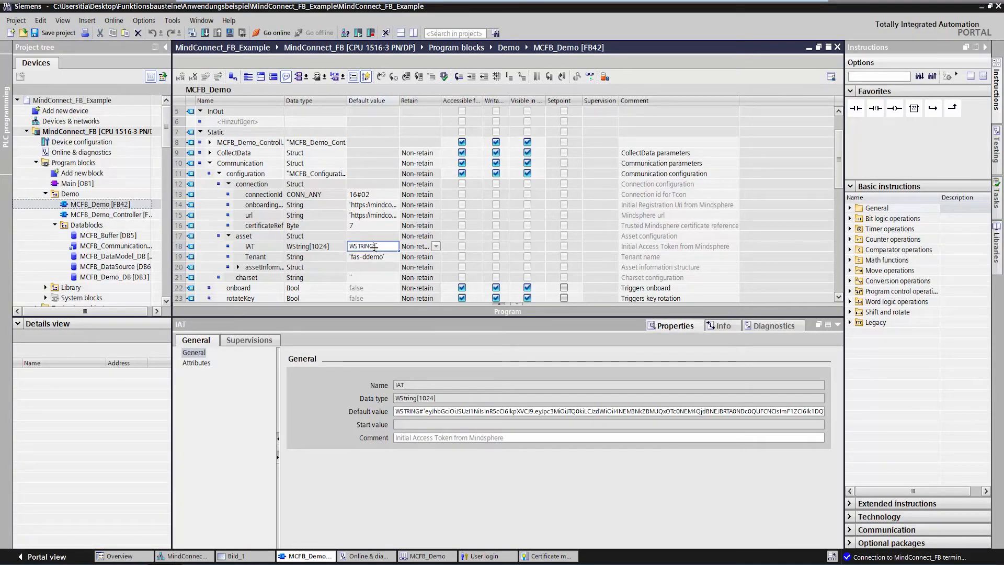
text(')
key(ctrl+v)
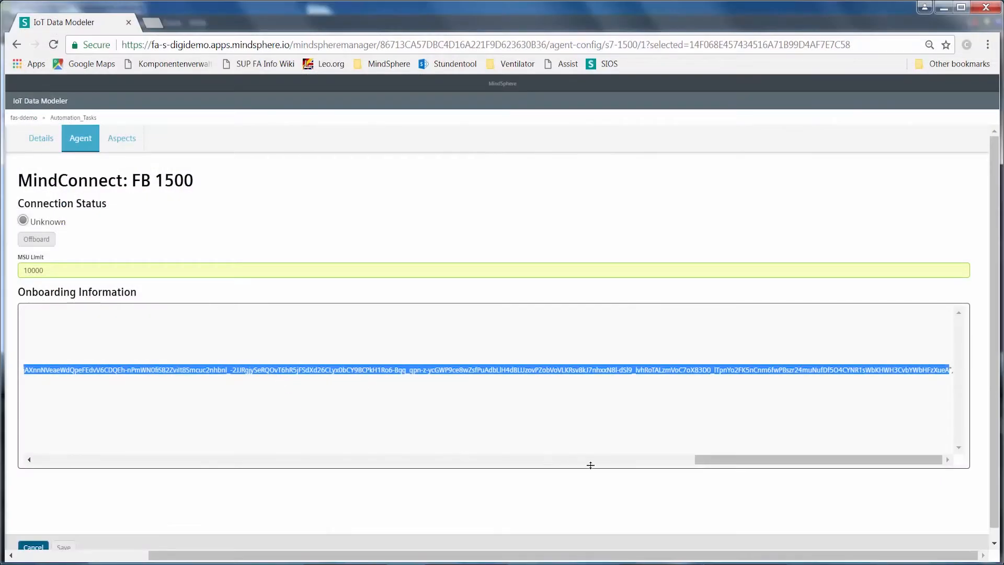
Step: Copy the tenant name fas-ddemo from MindSphere's onboarding information and set it as the Tenant default value in TIA Portal's MCFB_Demo block
drag(702, 459, 40, 459)
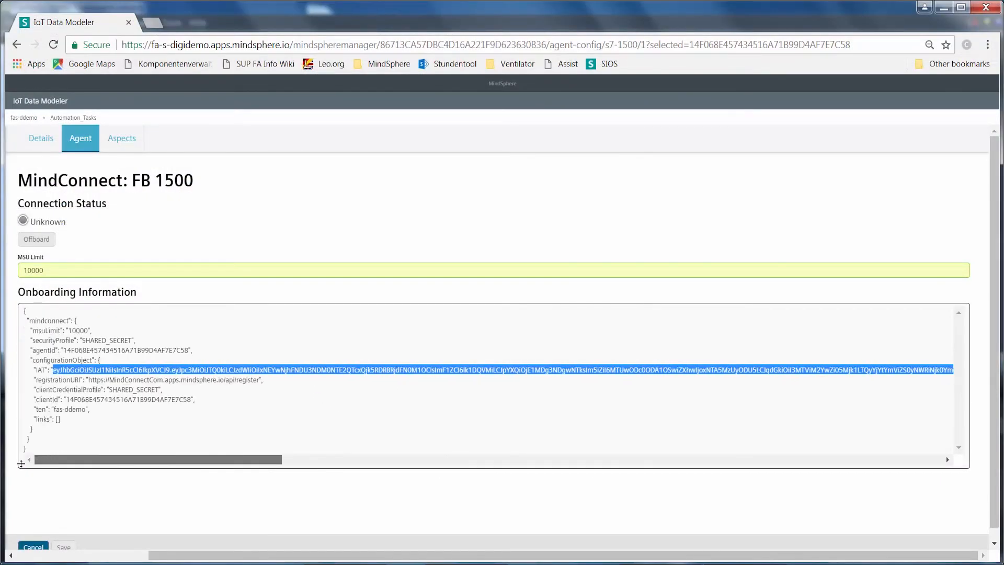
mouse_move(54, 409)
mouse_down()
mouse_move(82, 409)
mouse_move(55, 412)
mouse_up()
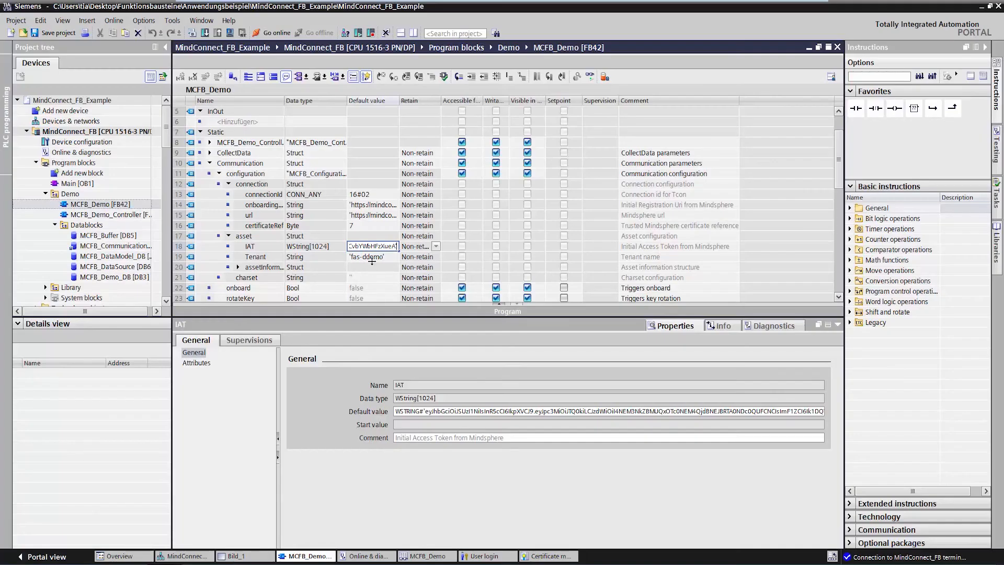
click(372, 257)
key(ctrl+x)
key(ctrl+v)
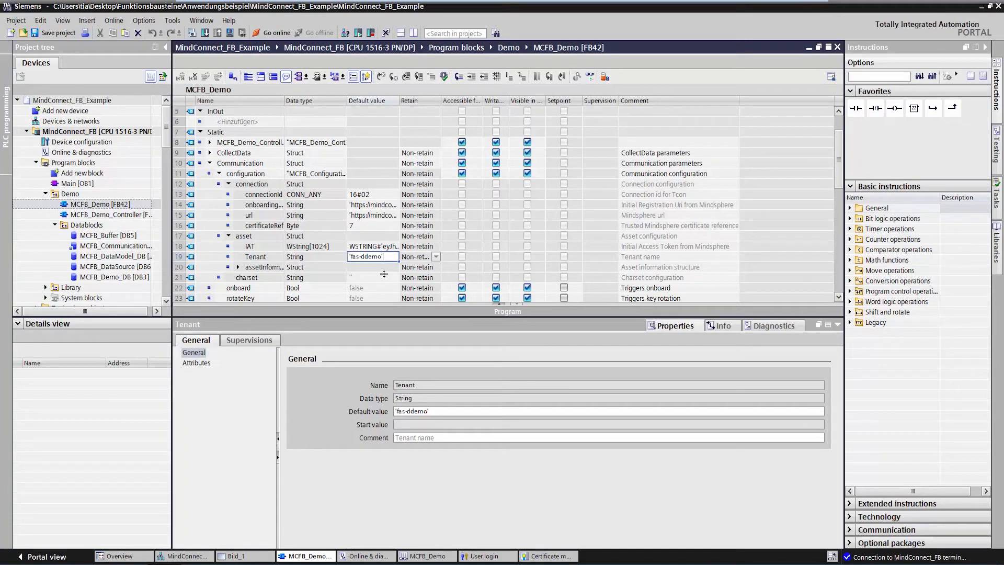
click(360, 226)
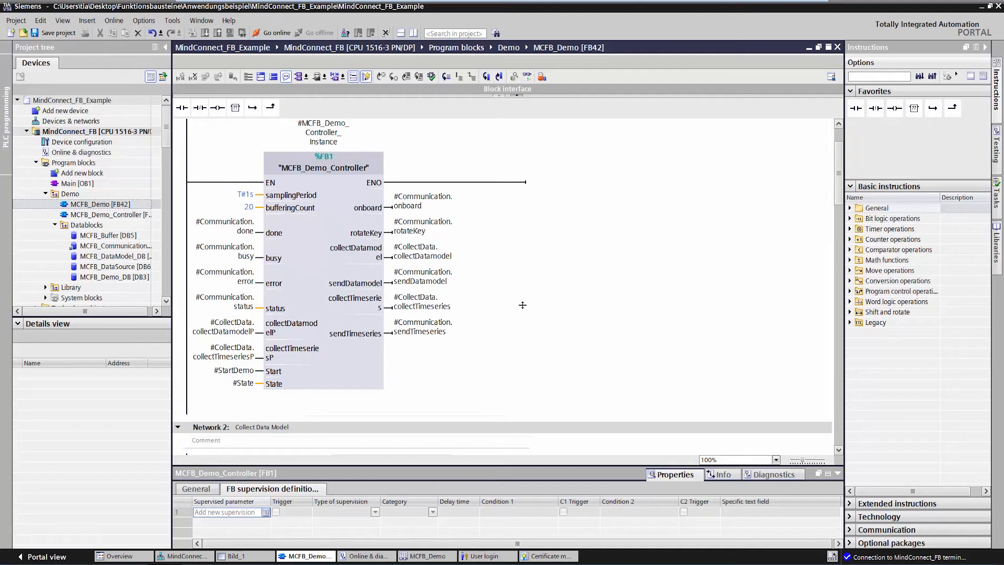
Step: Examine the samplingPeriod and bufferingCount inputs of the MCFB_Demo_Controller call in Network 1
click(319, 283)
click(245, 195)
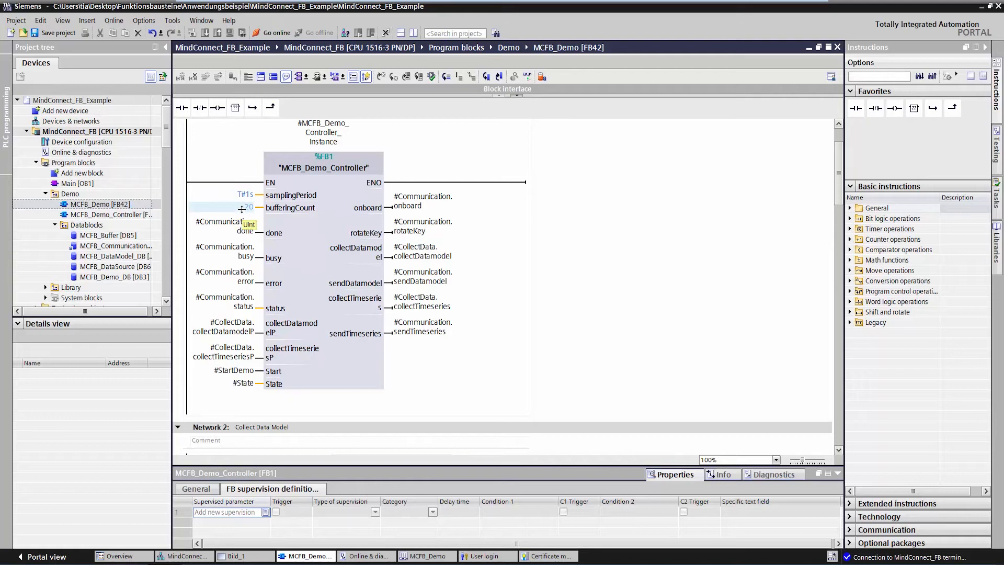
click(517, 263)
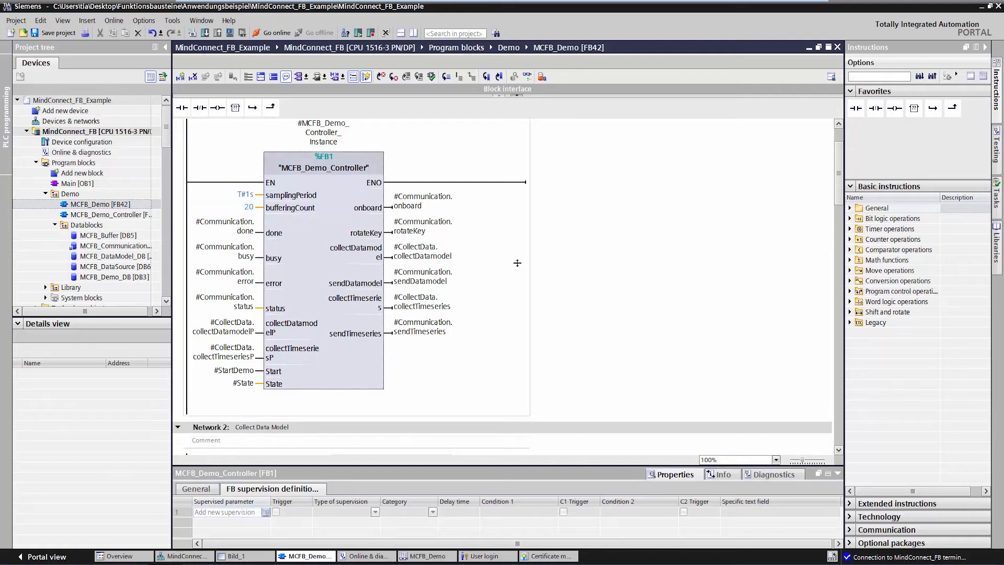
scroll(517, 263, up, 3)
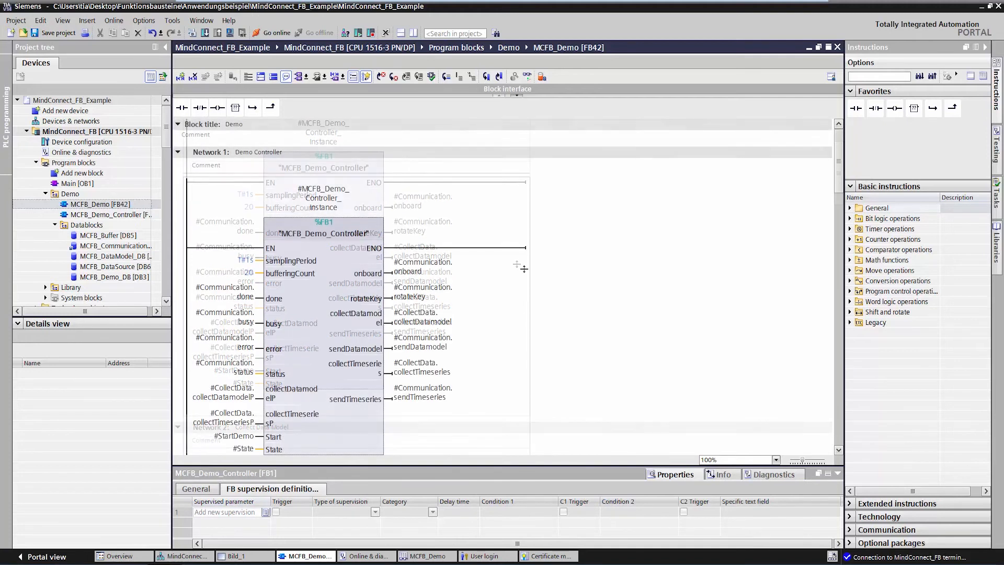
Step: Open the MCFB_DataModel_DB [DB2] data block used in Network 2 and expand DataModel[0] to DataModel[3] to examine the data point definitions
scroll(524, 269, down, 12)
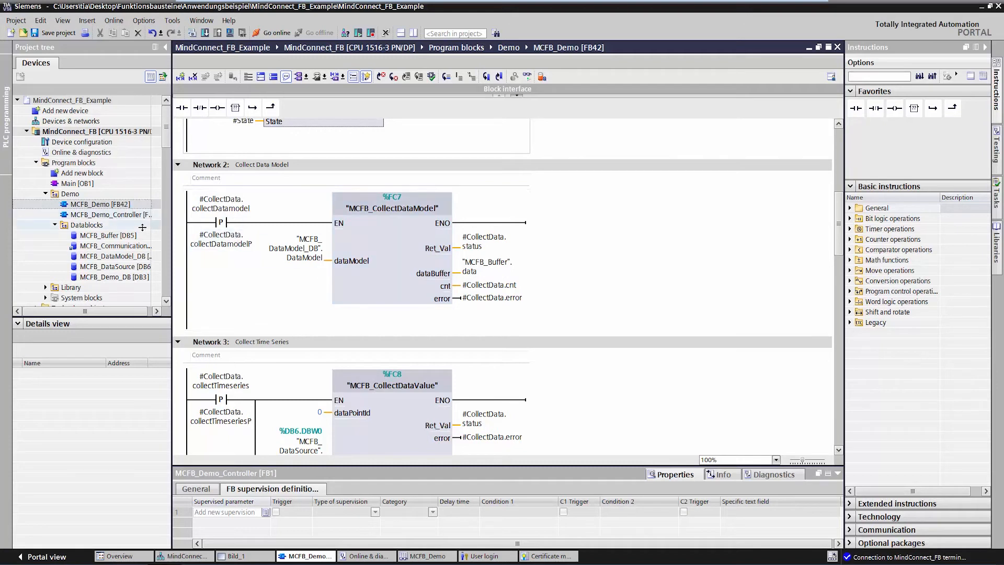
double_click(103, 258)
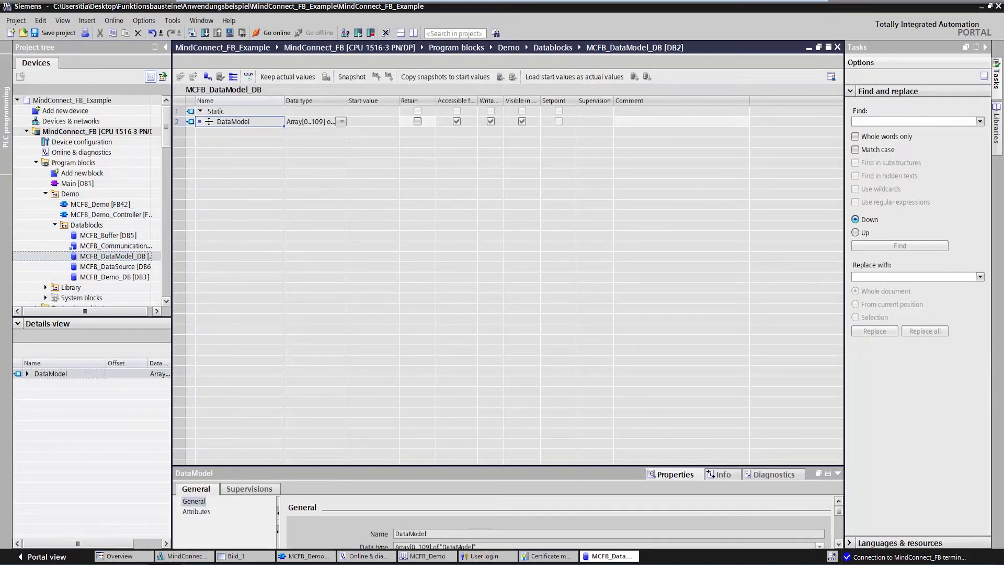
click(209, 121)
click(219, 132)
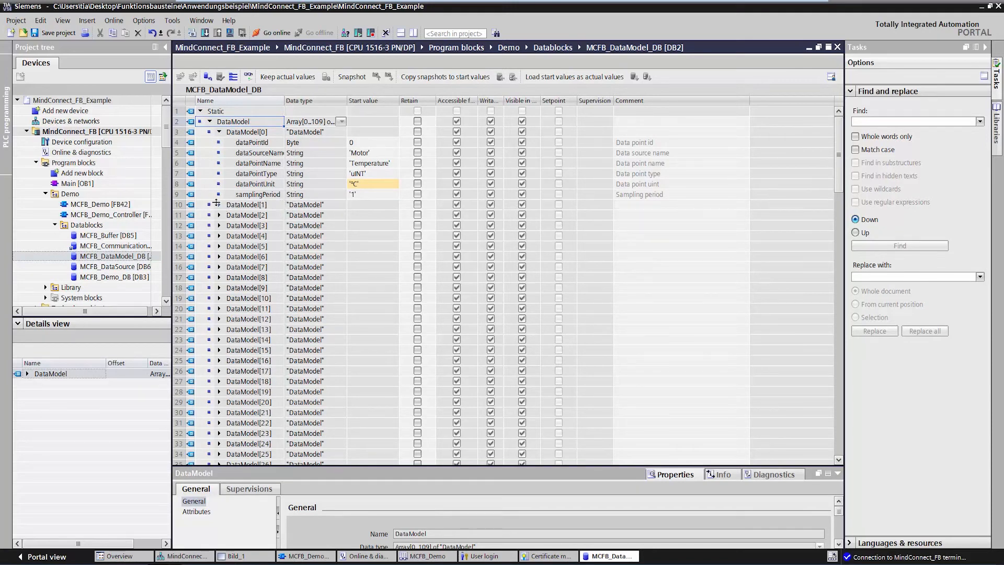
click(219, 204)
click(219, 277)
click(218, 353)
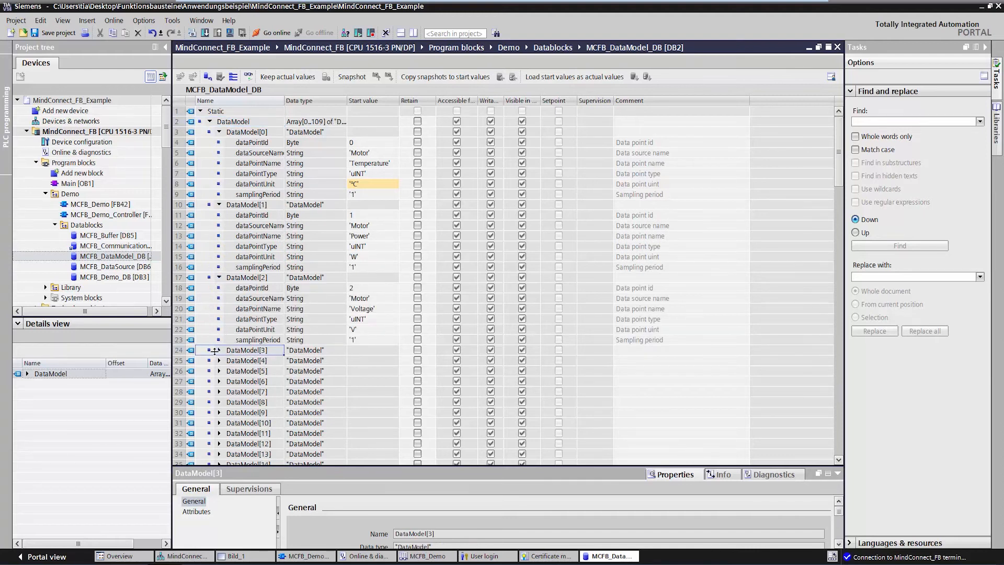
click(217, 350)
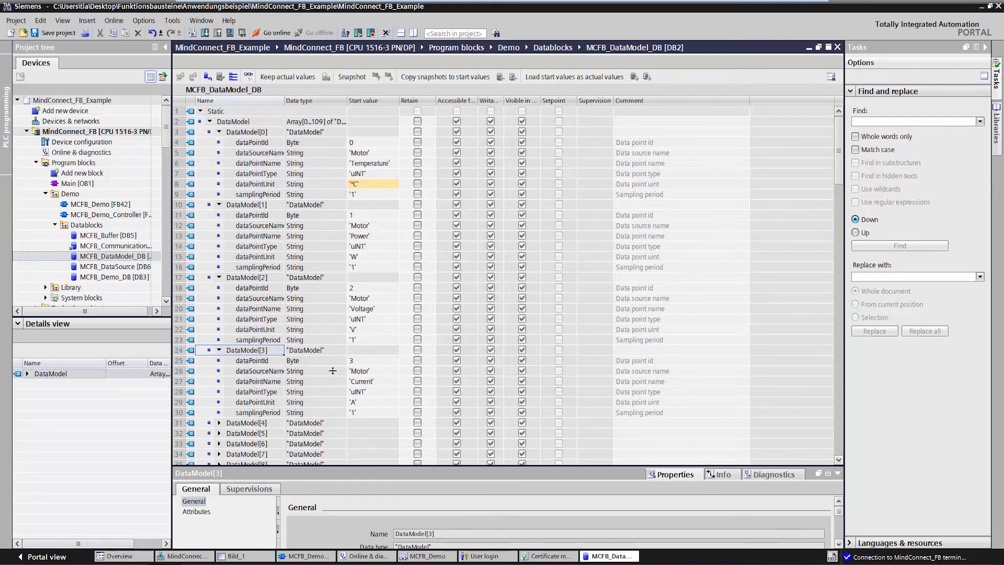
click(812, 46)
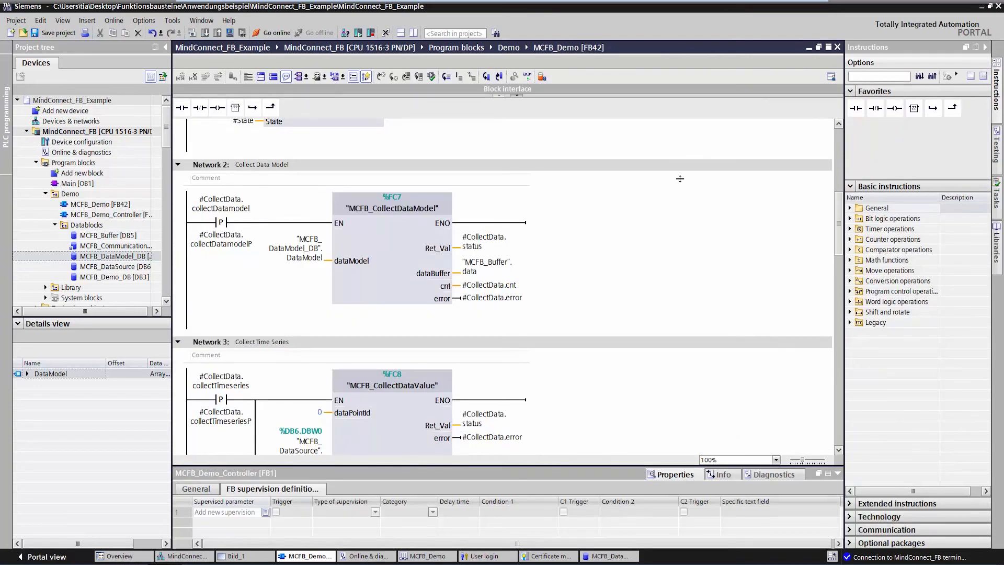
Step: Examine the MCFB_CollectDataValue calls in Network 3 and the MCFB_Communication call in Network 4 of the MCFB_Demo block
scroll(658, 204, down, 5)
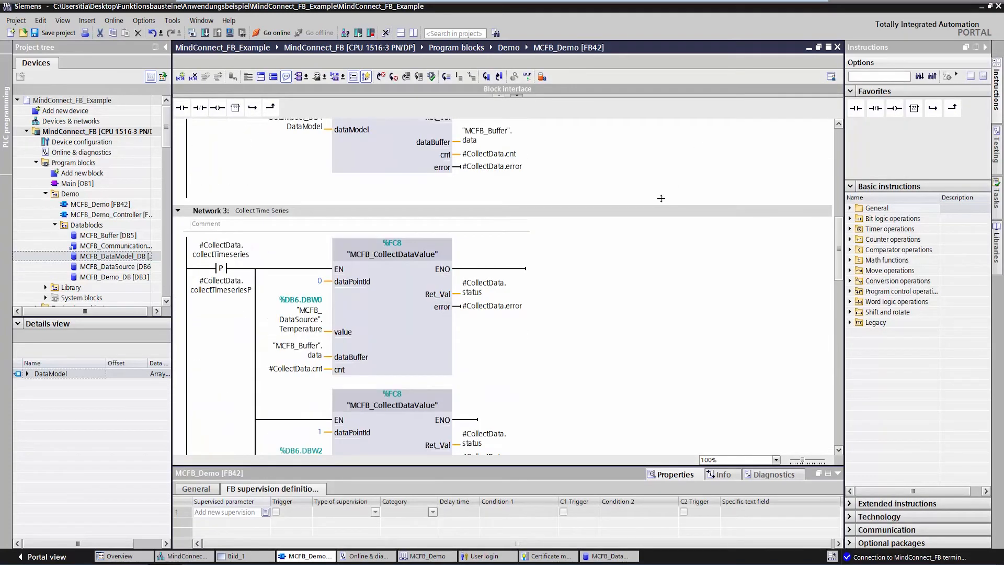
scroll(661, 198, down, 3)
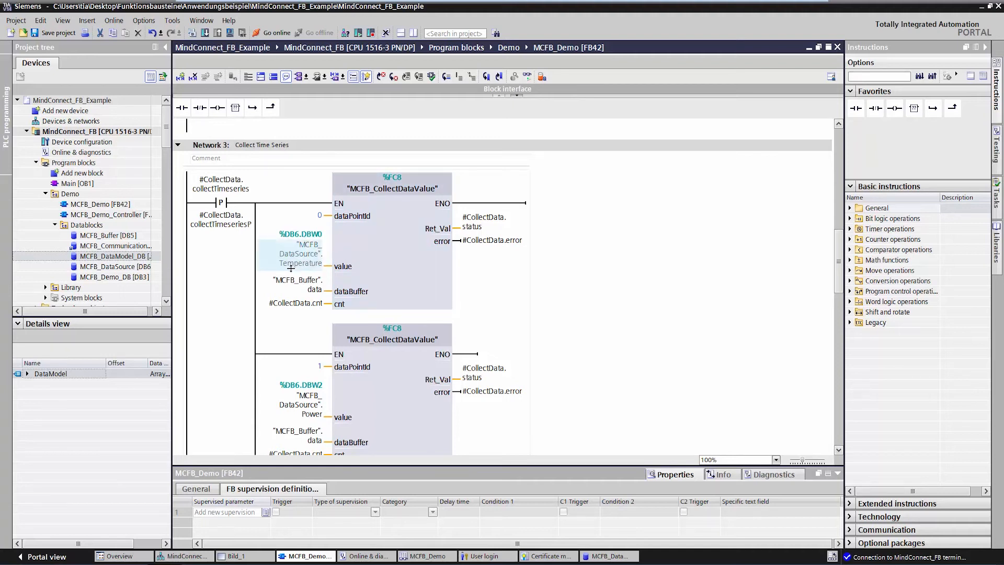
mouse_move(290, 268)
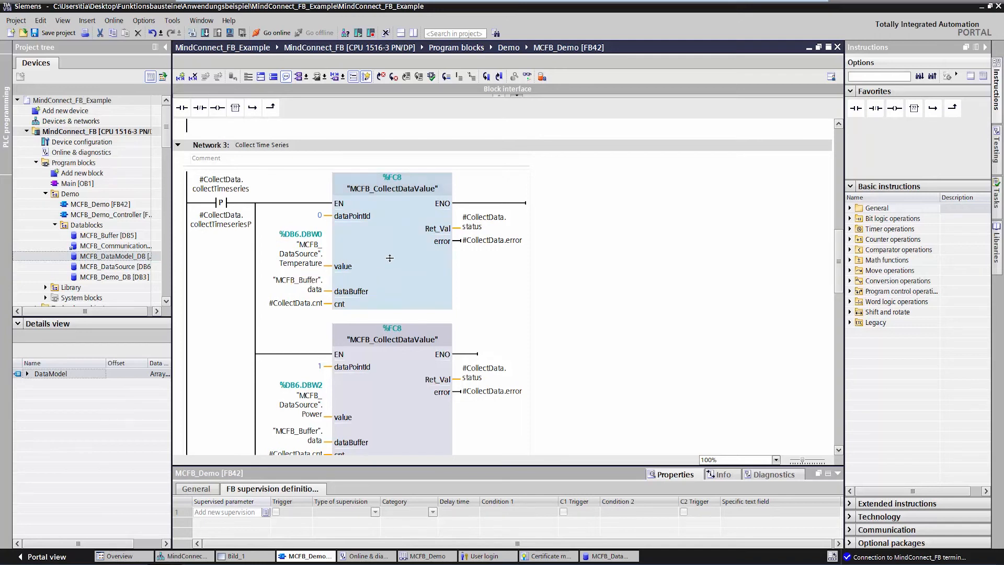
scroll(389, 260, down, 4)
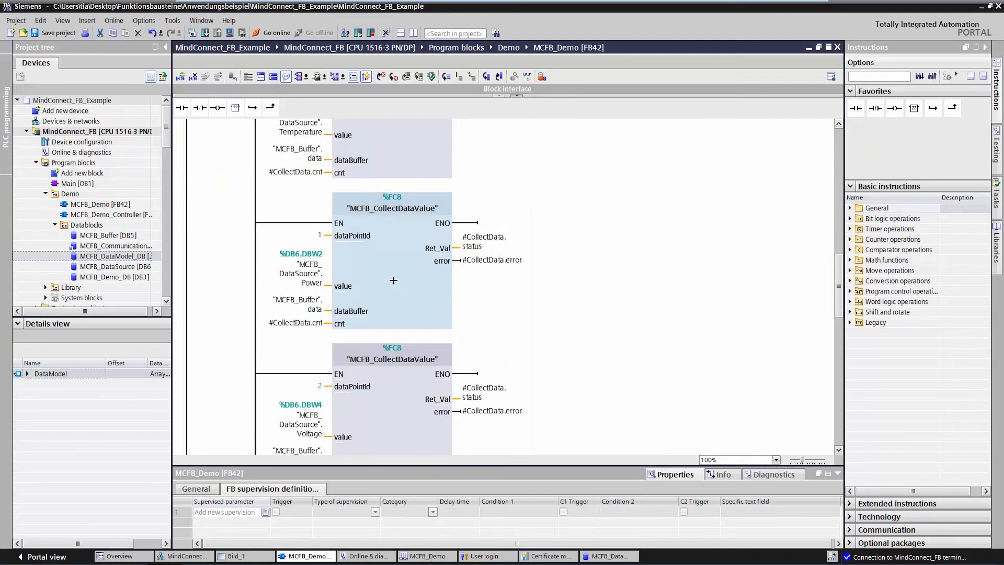
scroll(394, 280, down, 8)
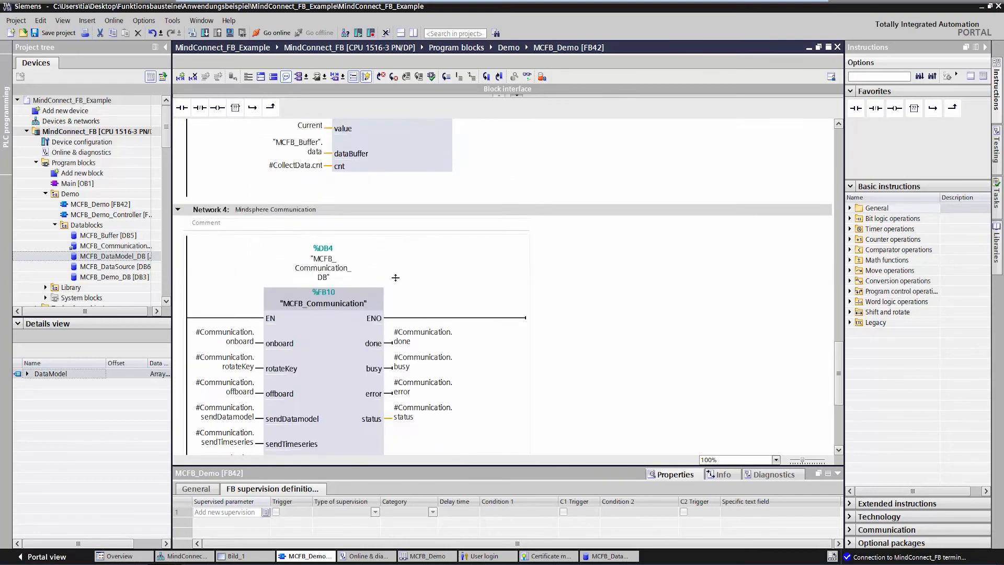
scroll(396, 277, down, 1)
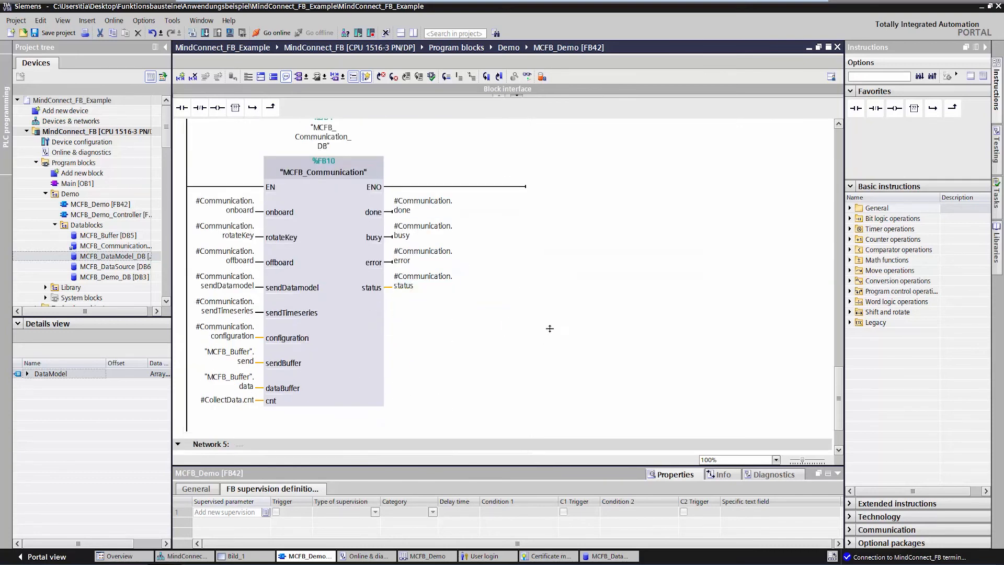
click(313, 184)
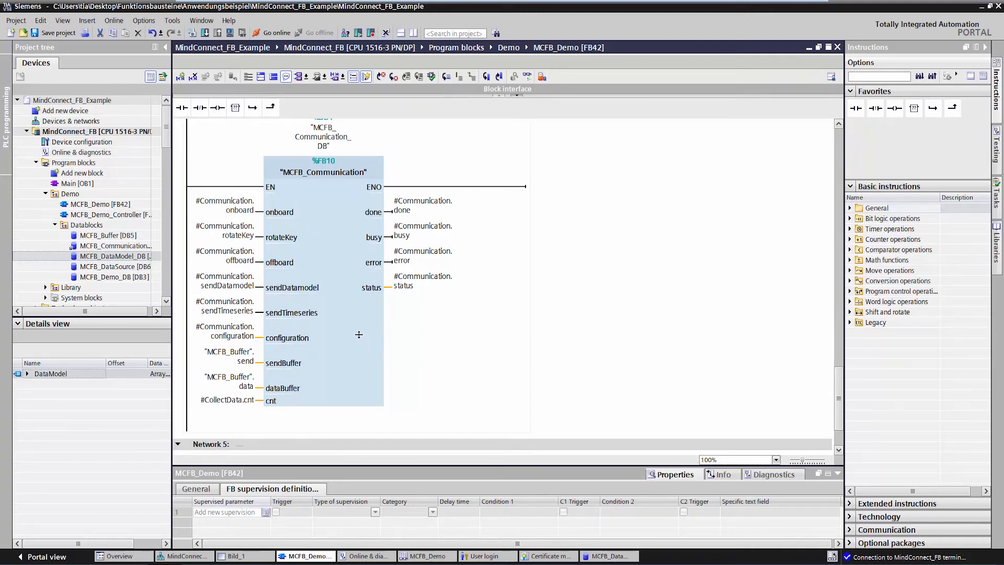
Step: Download the MindConnect_FB CPU program to the device and finish loading with all modules started
click(57, 132)
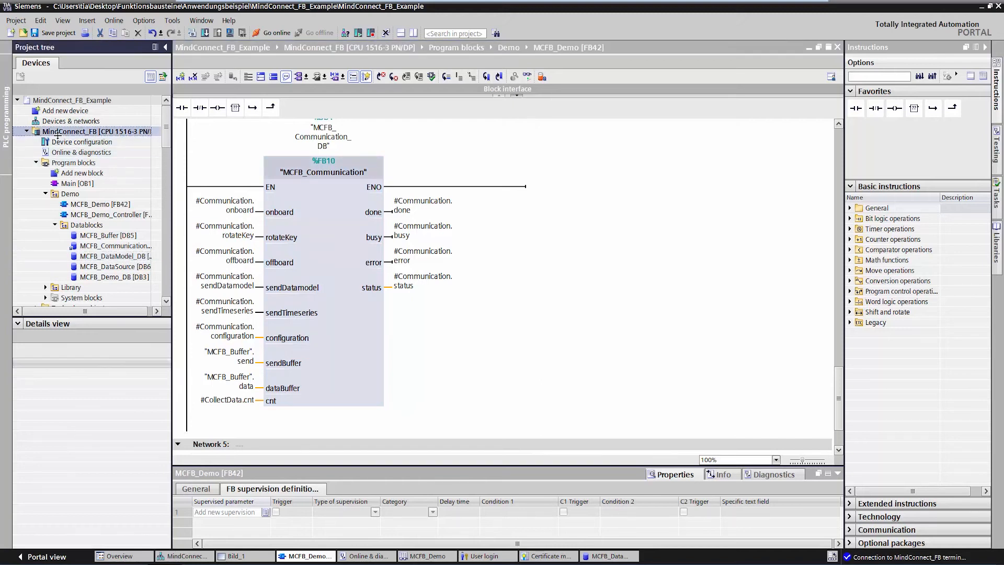
click(205, 33)
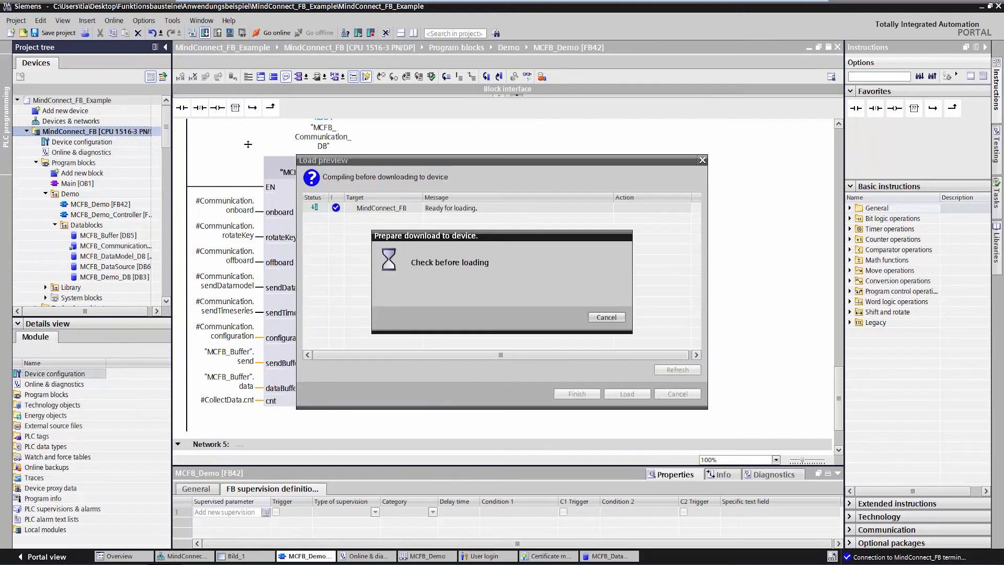
click(627, 394)
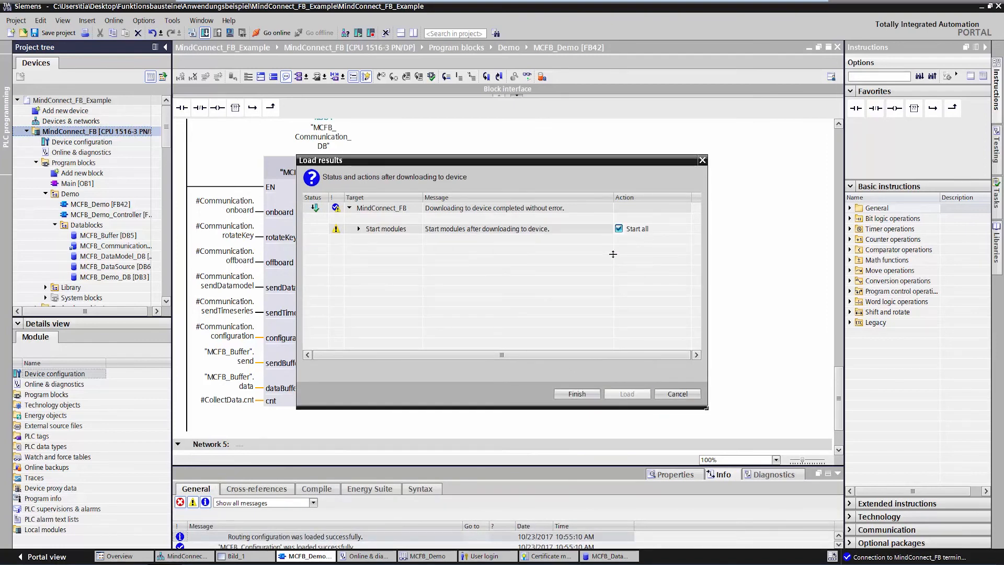
click(569, 394)
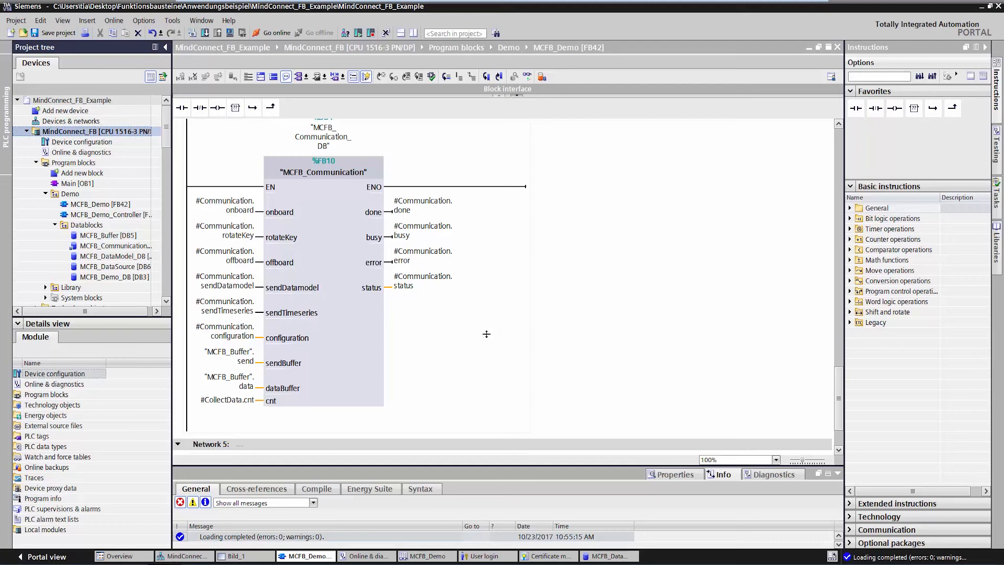
Step: Open the online functions of the MindConnect_FB CPU and set its module time from the PG/PC
click(368, 556)
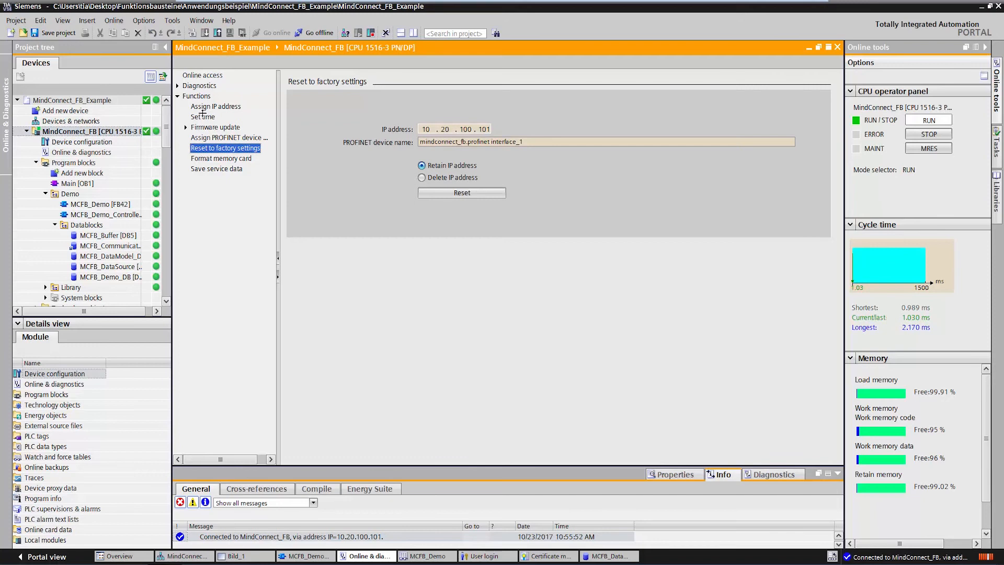
click(202, 114)
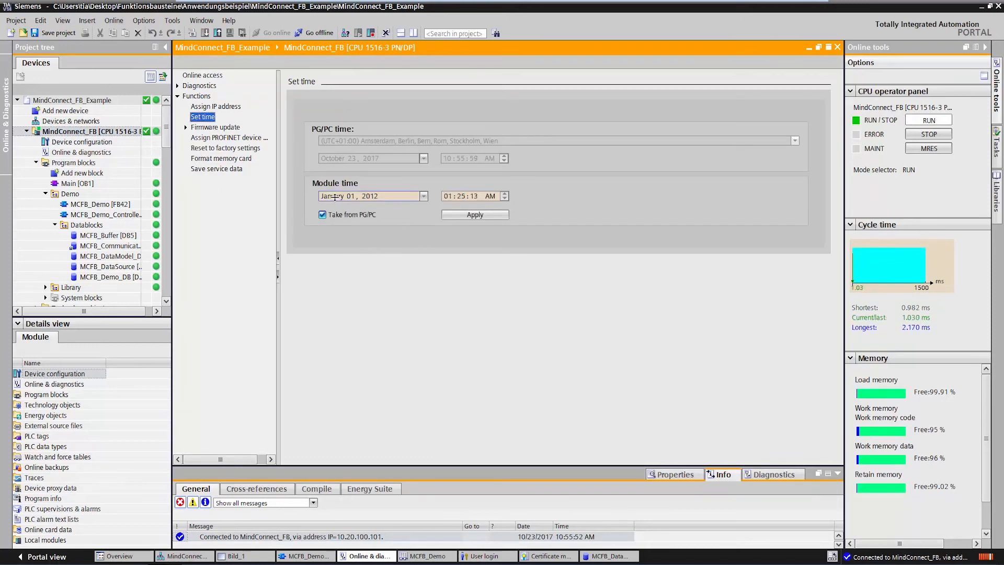
click(445, 216)
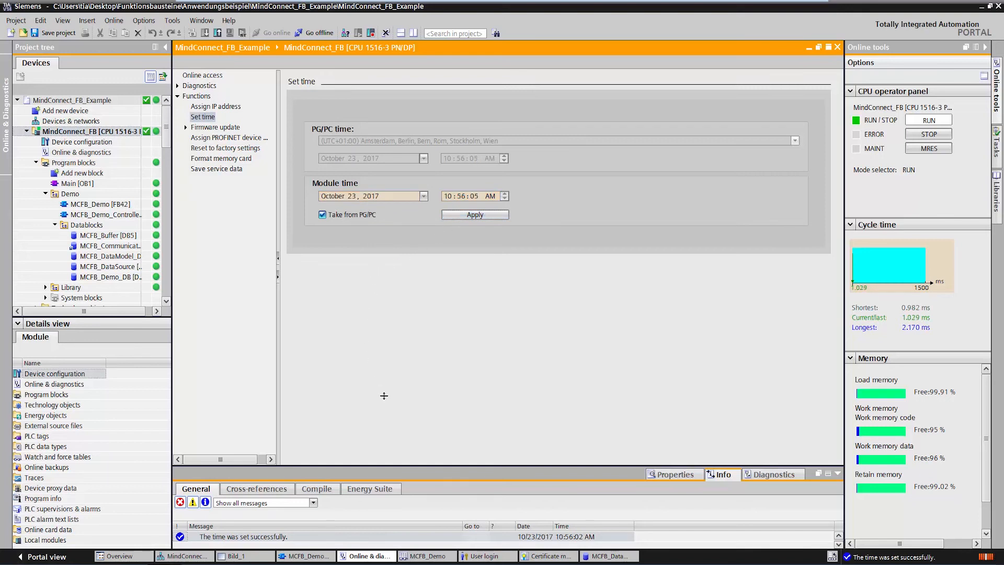
Step: Monitor all values in the MCFB_Demo watch table and modify StartDemo to TRUE
click(426, 556)
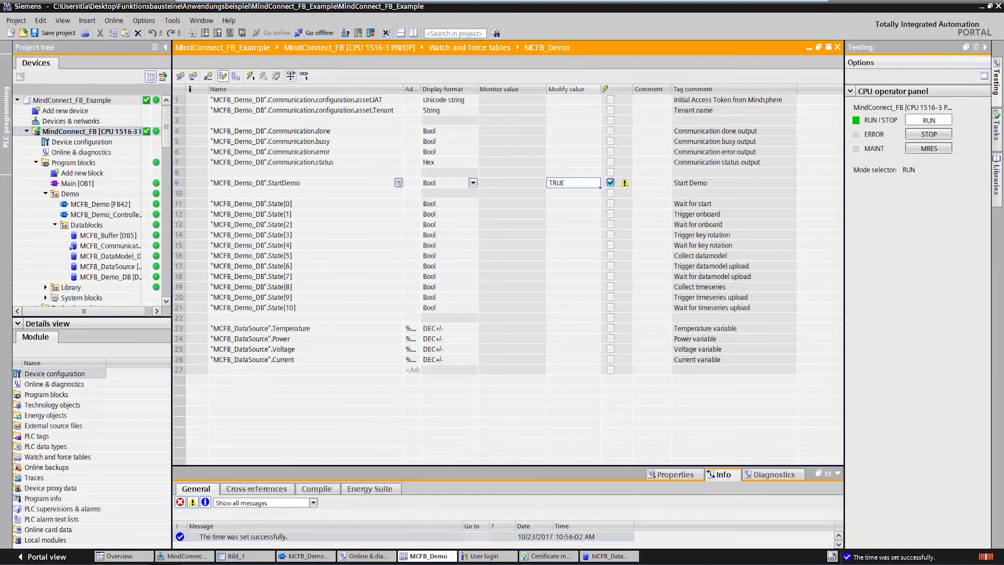
click(291, 76)
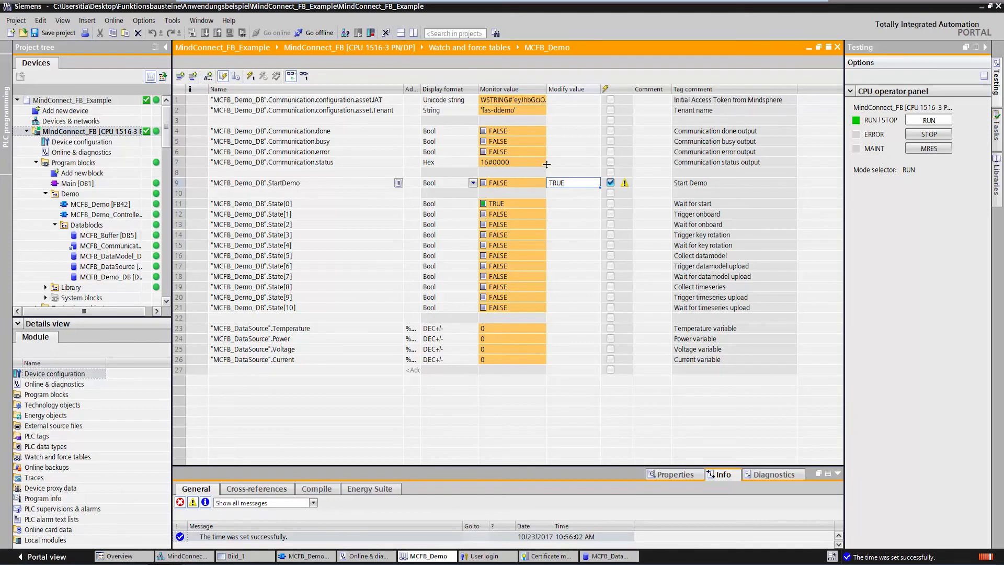
double_click(566, 182)
key(Return)
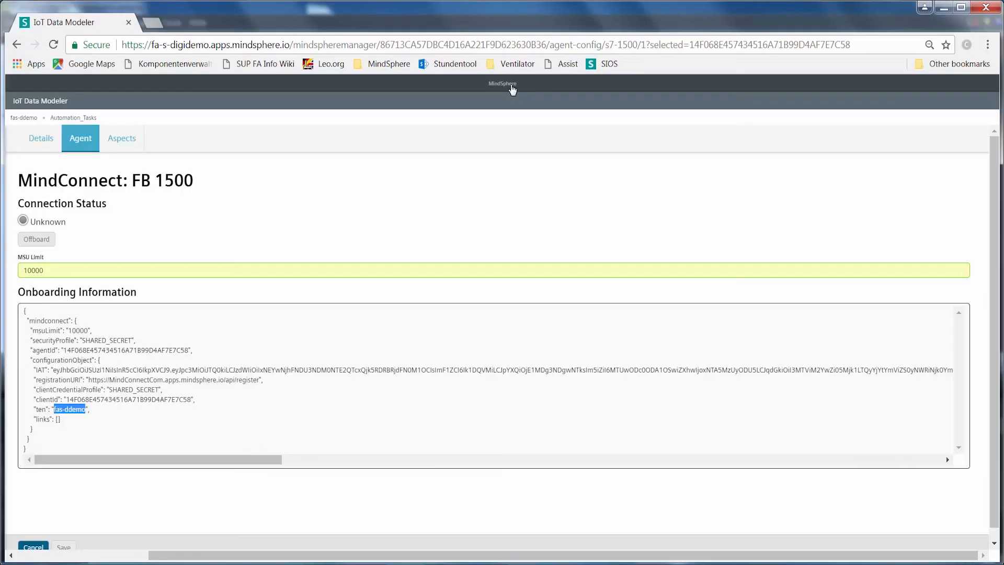
Step: Switch to MindSphere's Visual Analyzer and select the Automation_Task_Video asset under Automation_Tasks
click(512, 88)
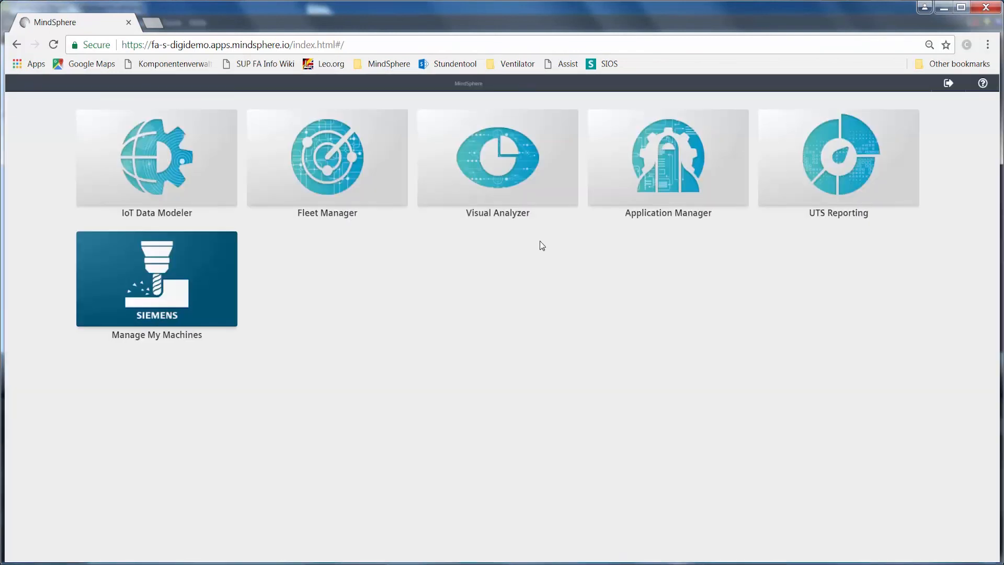
click(512, 180)
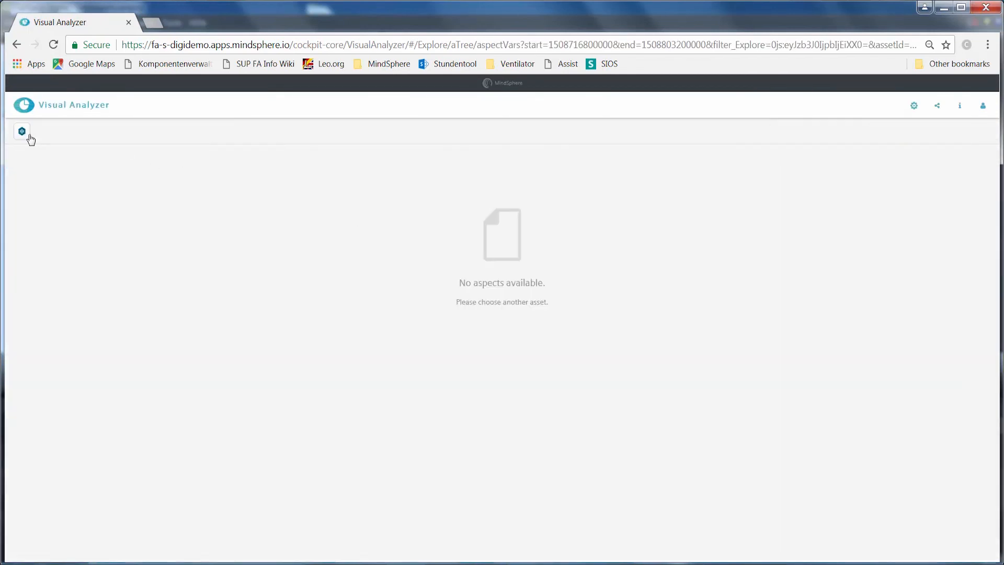
click(23, 131)
click(83, 191)
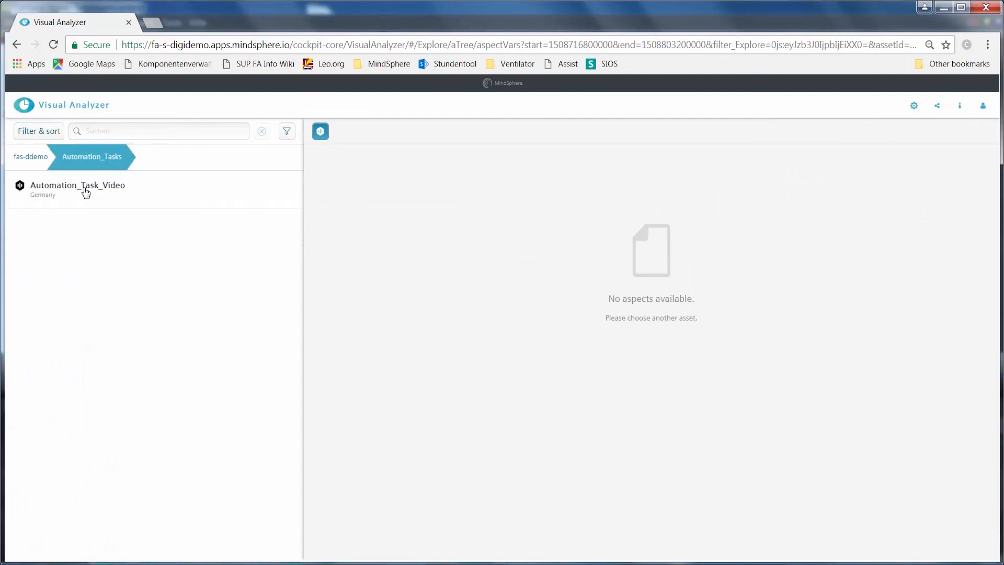
click(110, 202)
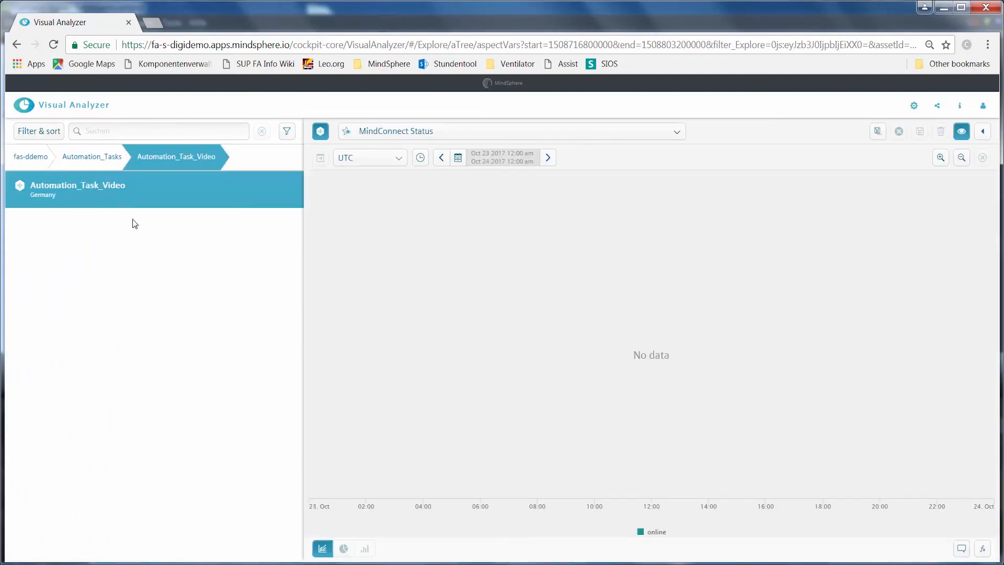
Step: Display the asset's Motor aspect and set the chart's time zone to Browser (+02:00)
click(453, 137)
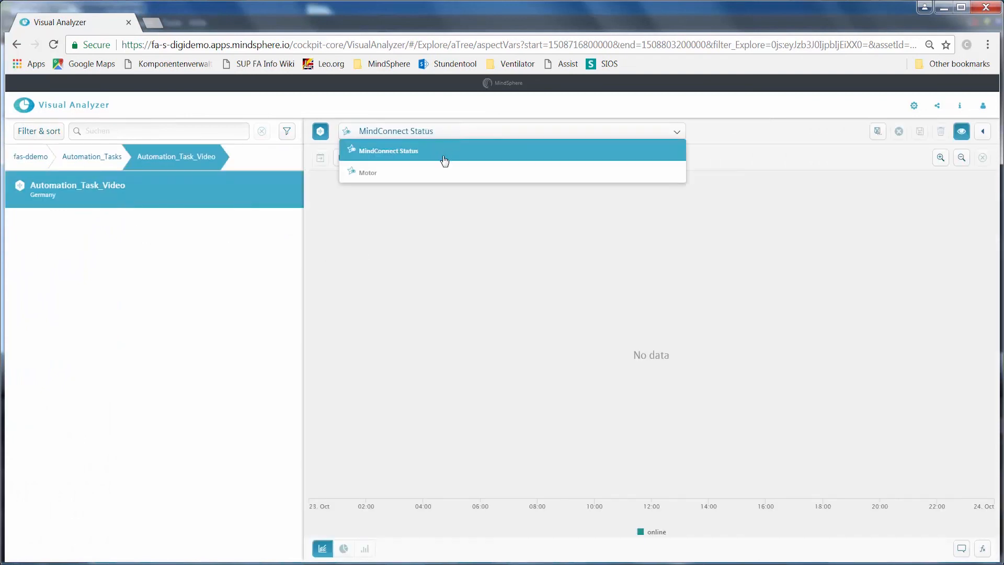
click(441, 178)
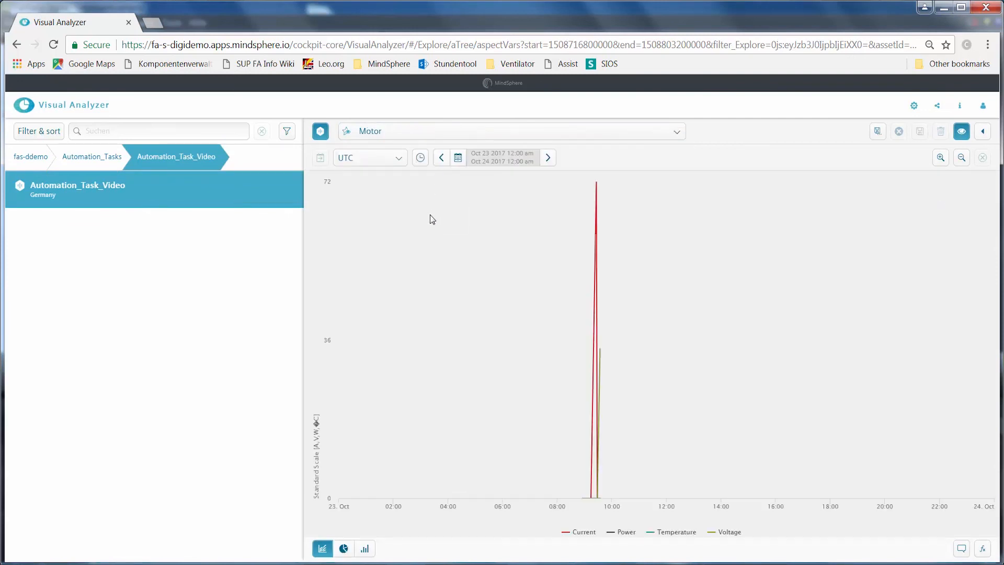
click(398, 159)
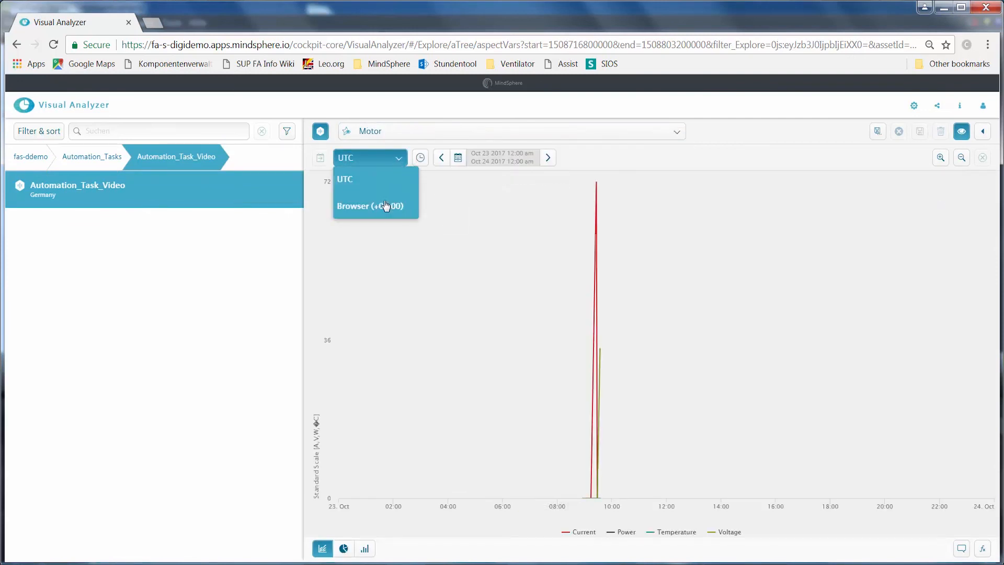
click(385, 205)
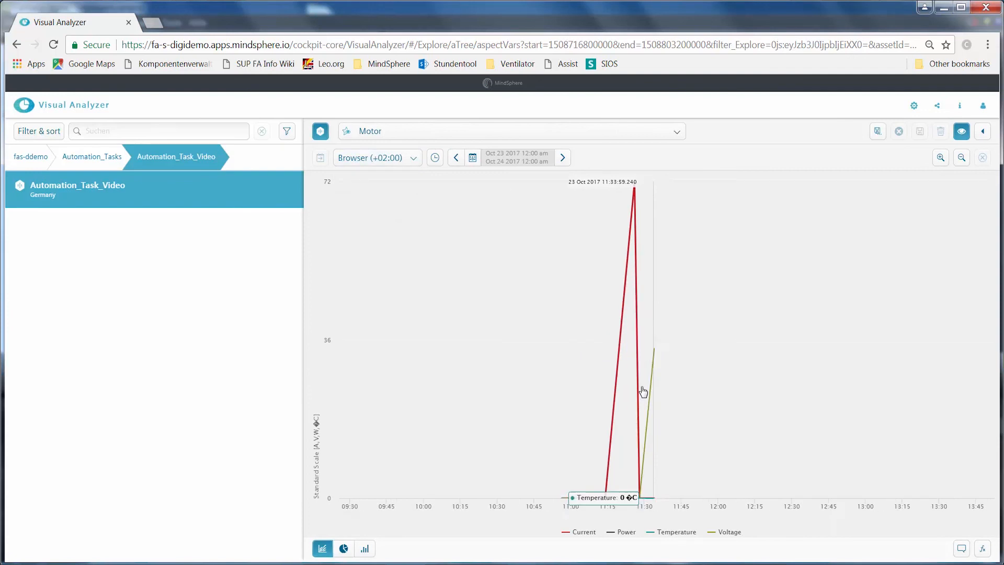
Step: Examine the most recent Current, Power, Temperature and Voltage curves in the Motor chart from about 11:34 onwards
scroll(650, 381, up, 5)
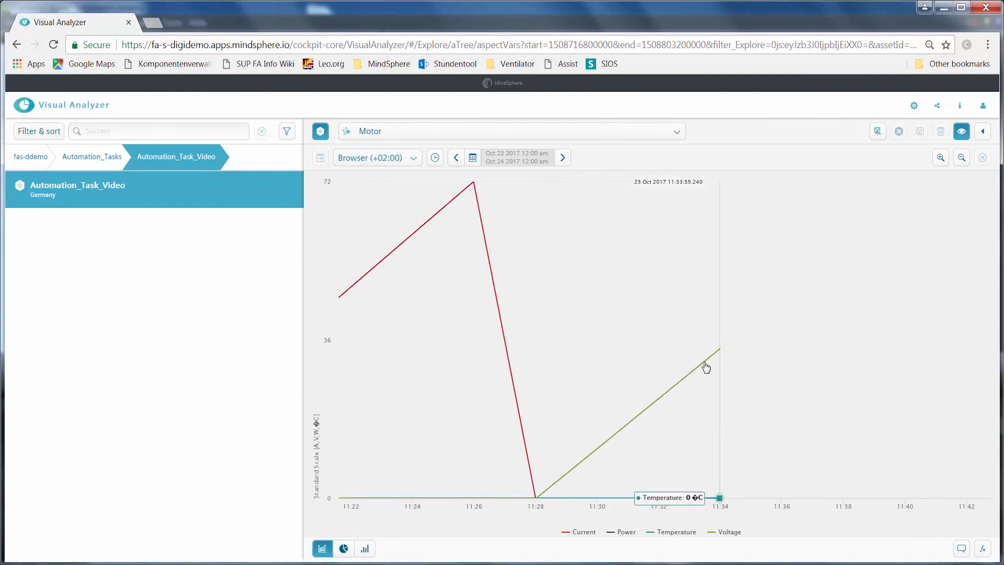
scroll(721, 359, up, 6)
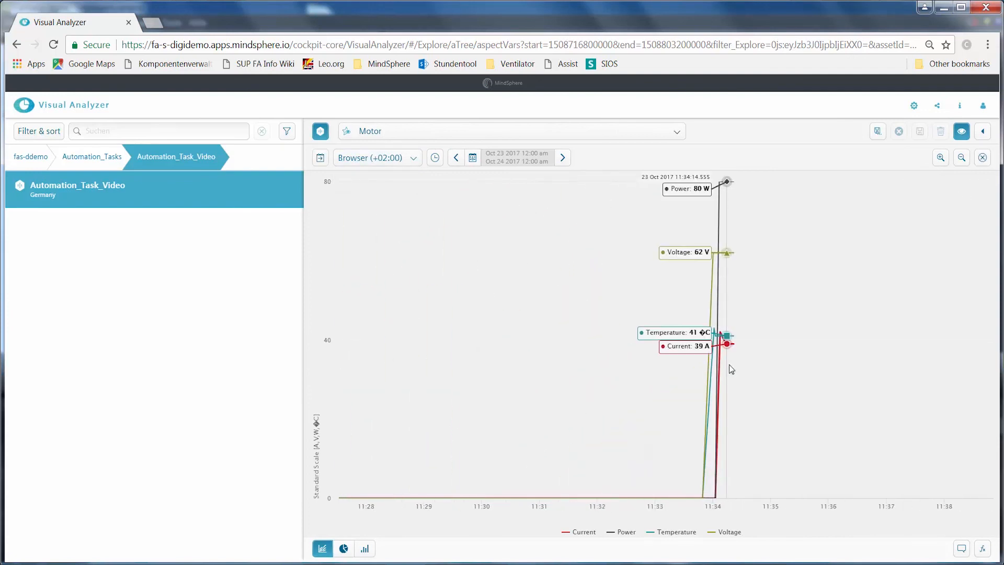
scroll(667, 354, up, 2)
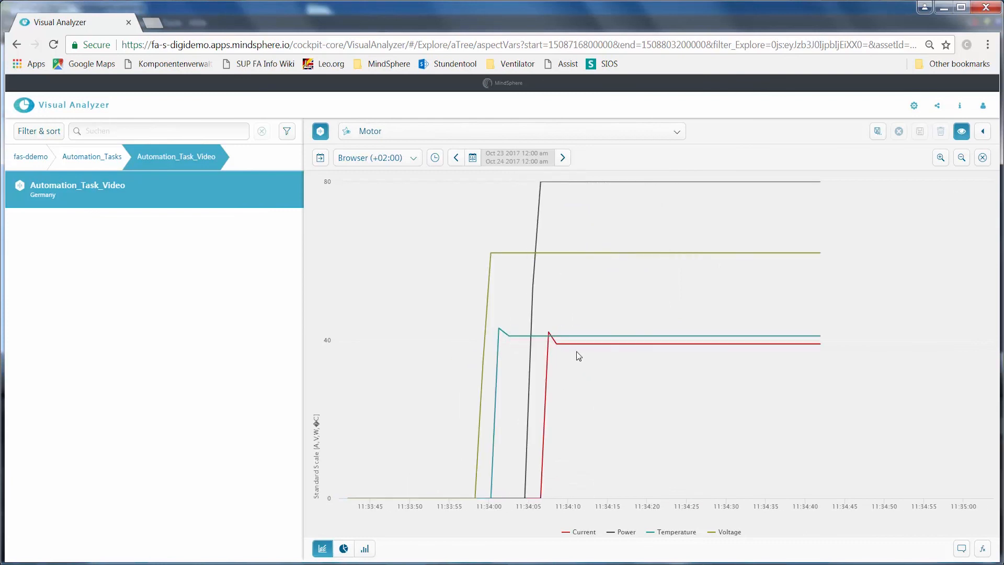
drag(705, 361, 473, 372)
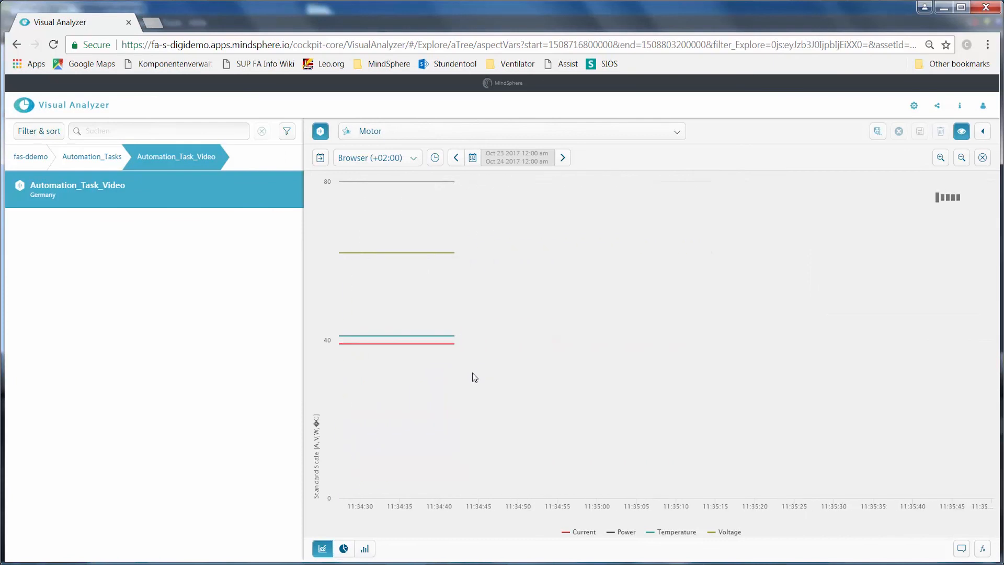
scroll(476, 380, down, 3)
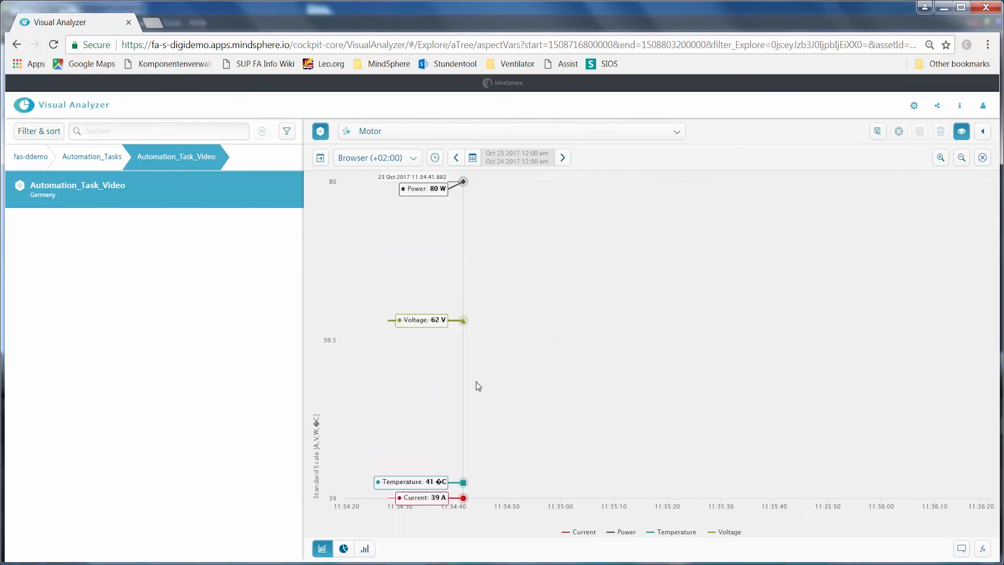